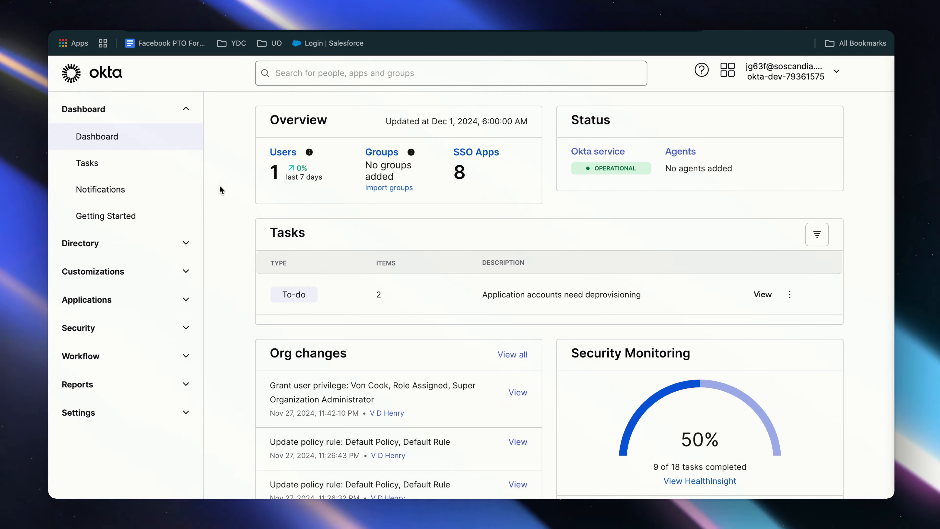
- Start adding a new person and enter the intern's first name, last name and e-mail username
click(162, 237)
click(137, 268)
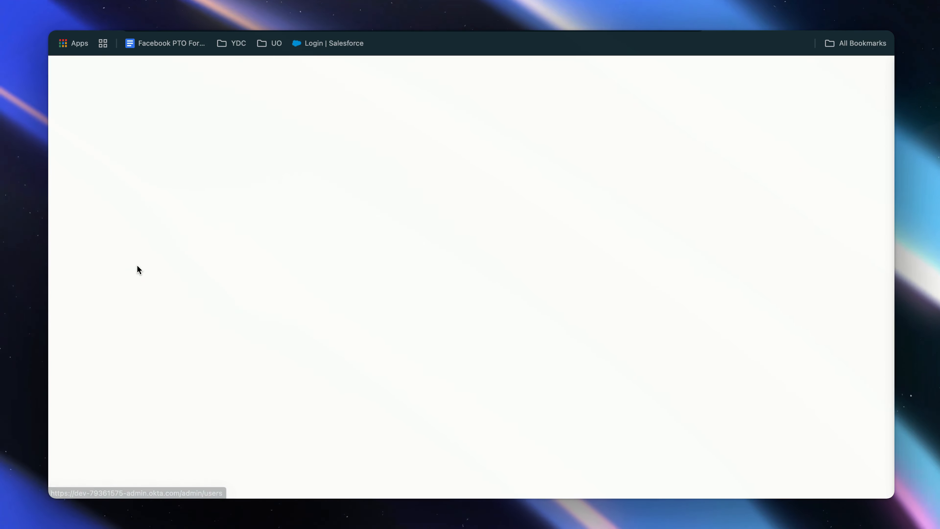
click(304, 168)
click(484, 175)
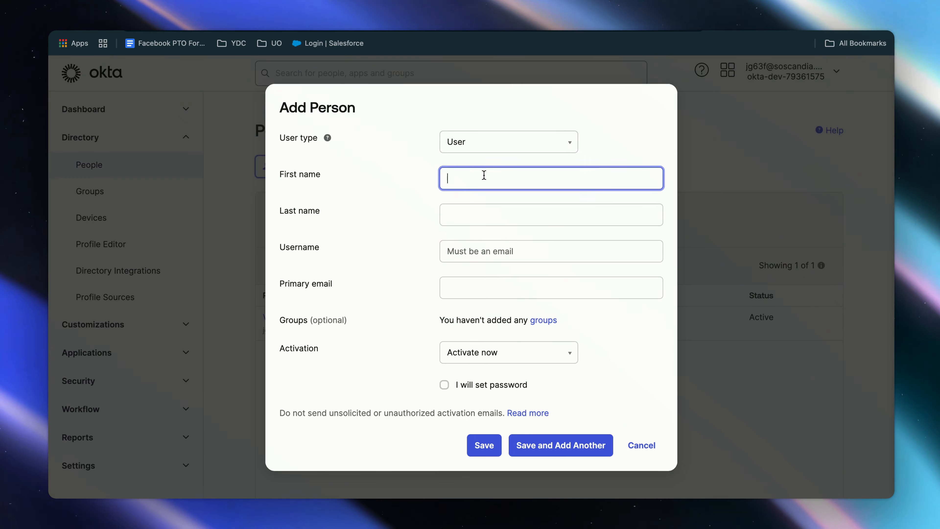
text(Von)
key(Tab)
text(C)
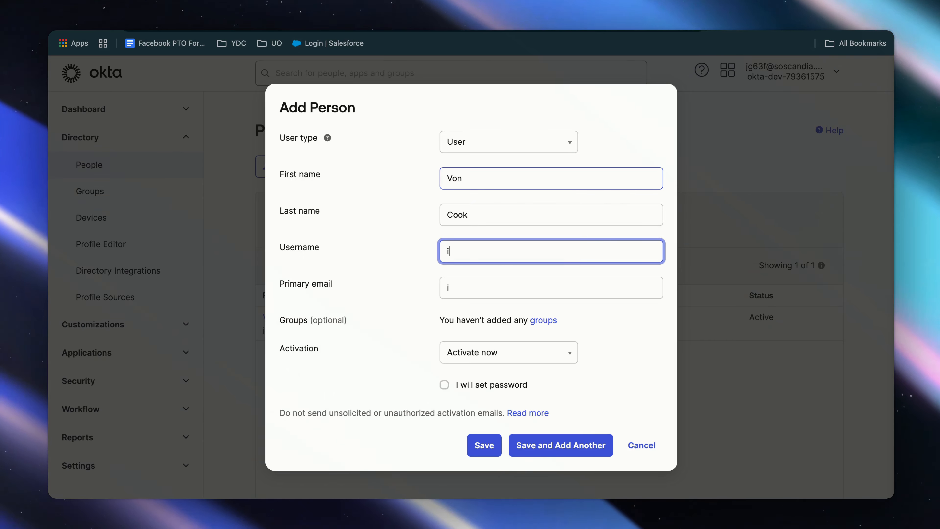
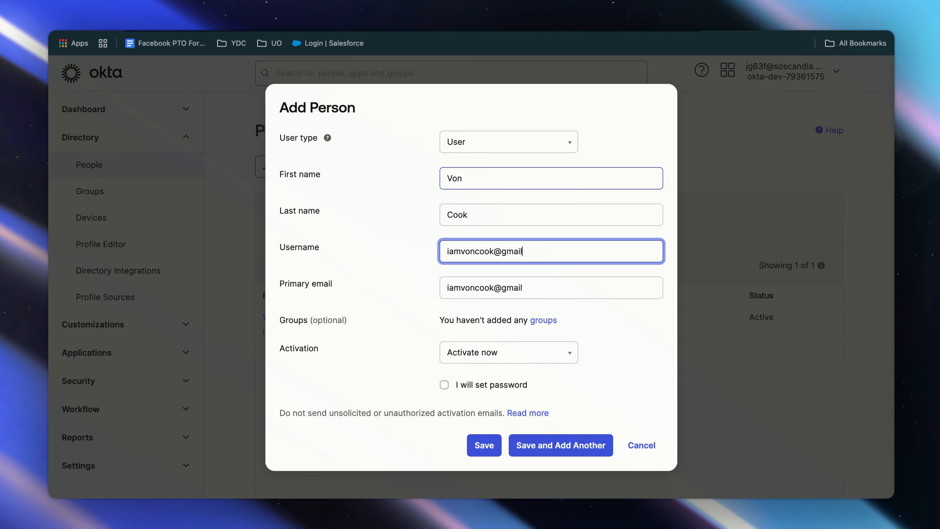
- Preset the intern's password with no forced change at first login, save, and reload the list
click(444, 384)
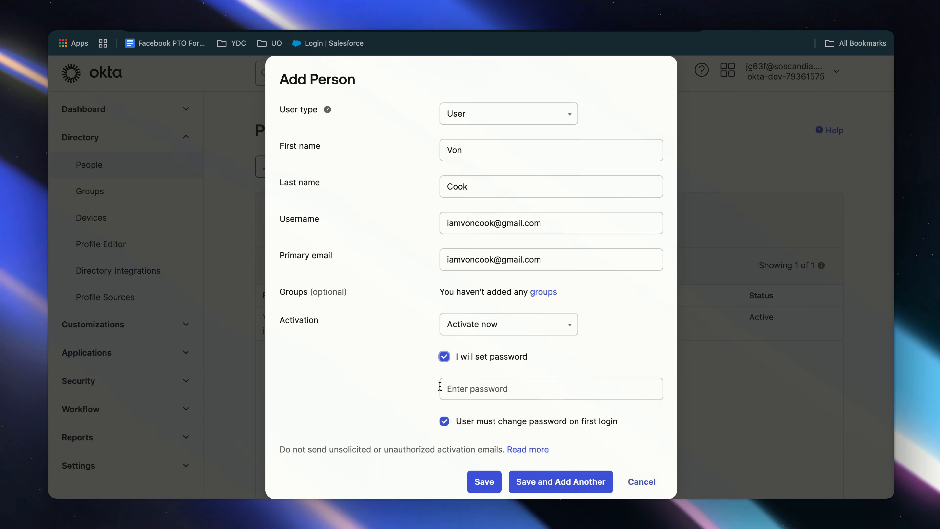
click(455, 371)
text(••••)
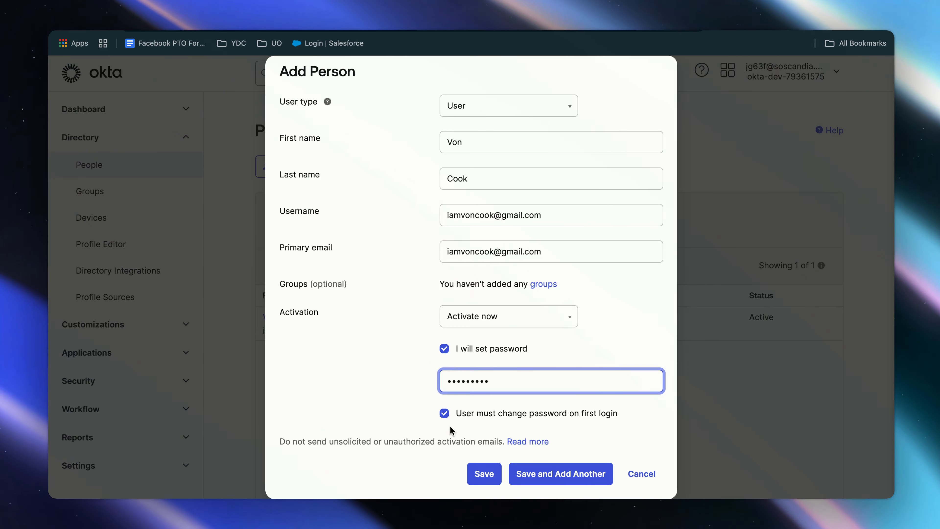
click(442, 416)
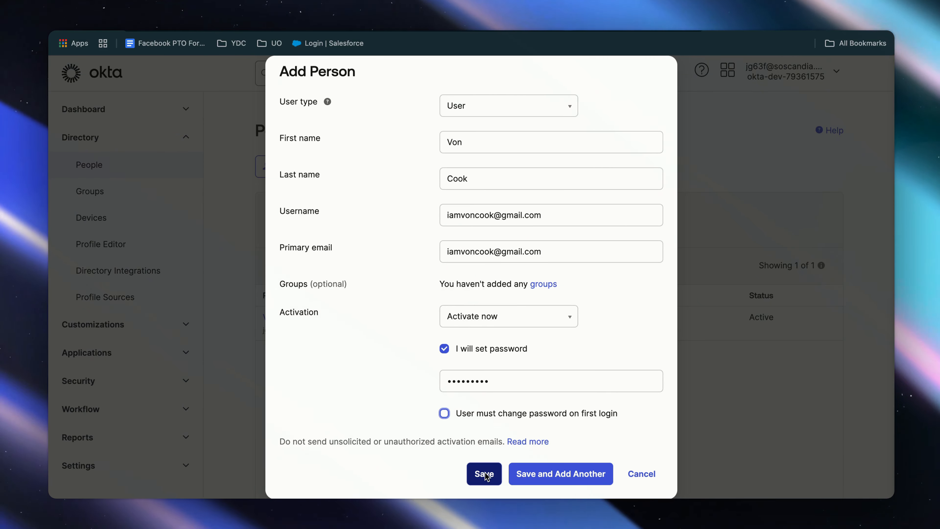
click(484, 474)
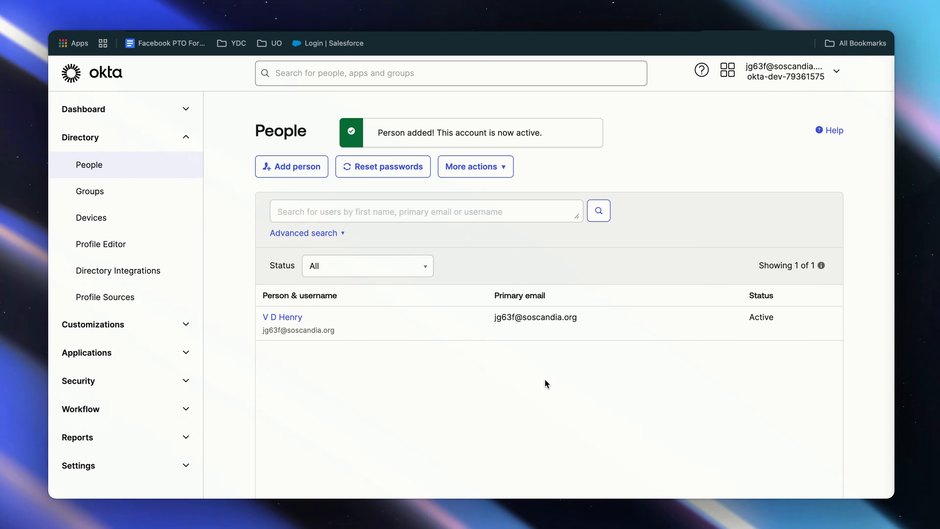
key(super+r)
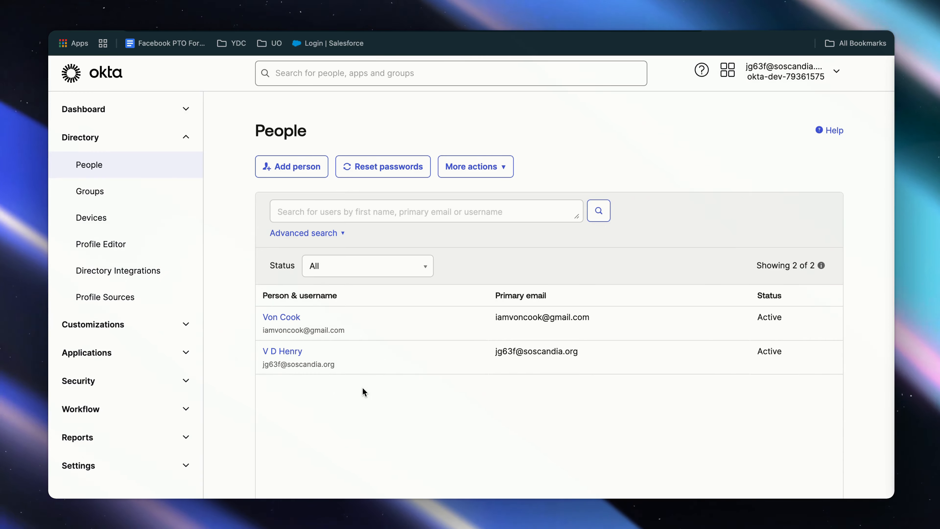
- Create the Interns group with the description 'MFA for all interns'
click(89, 191)
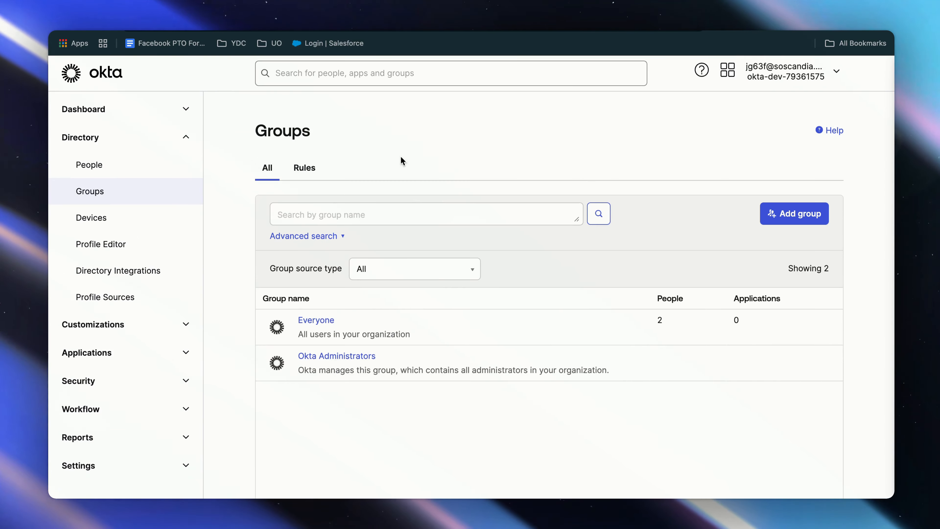
click(801, 214)
text(Interns)
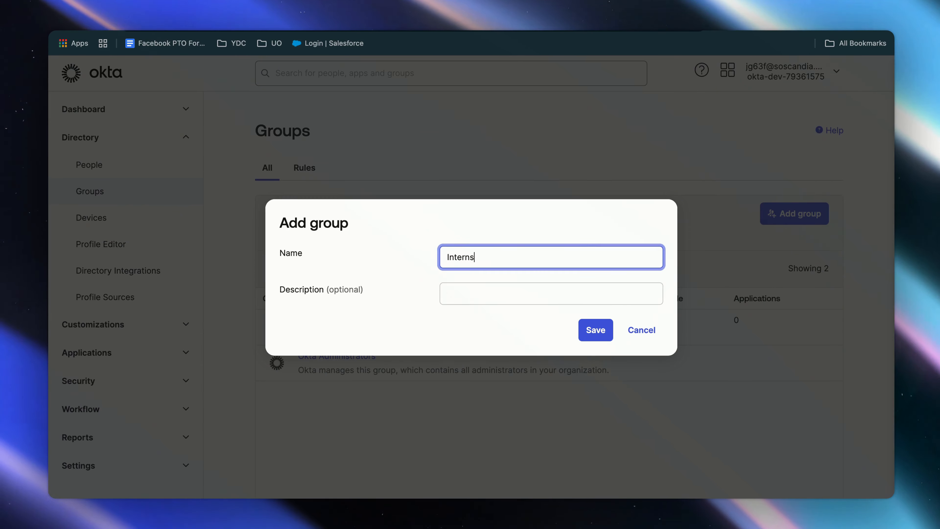
key(Tab)
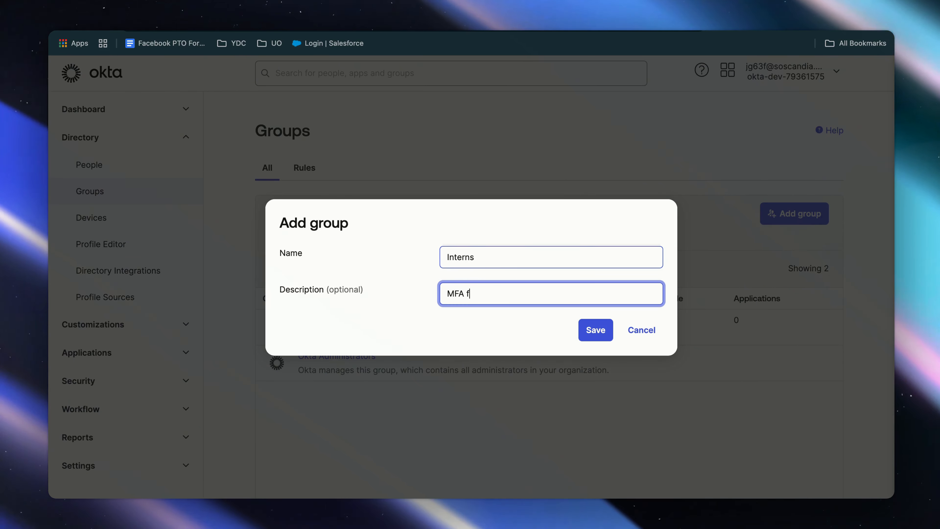
text(MFA for all interns)
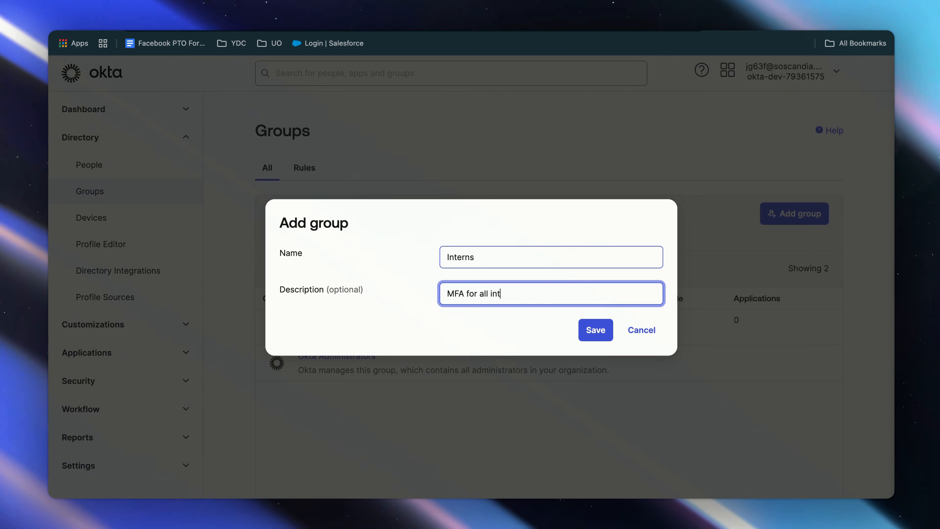
click(594, 331)
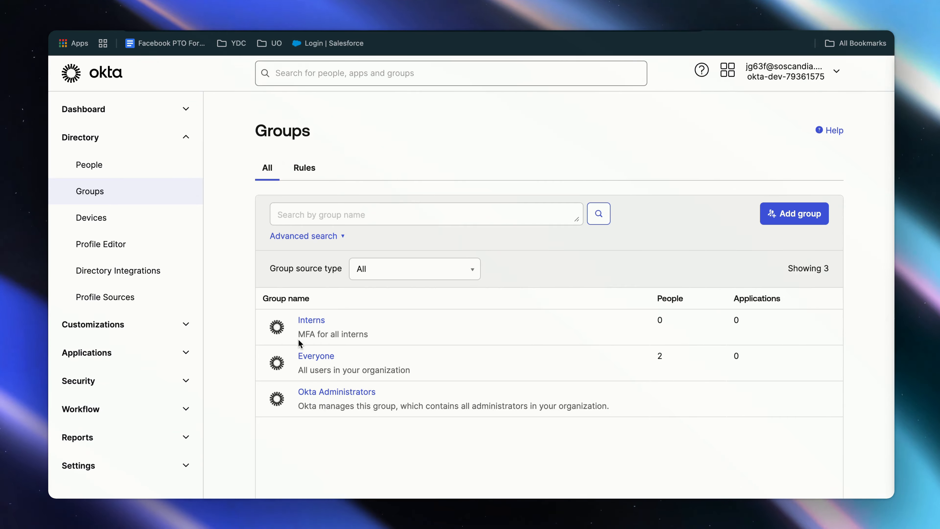
- Assign the new intern as a member of the Interns group
click(311, 320)
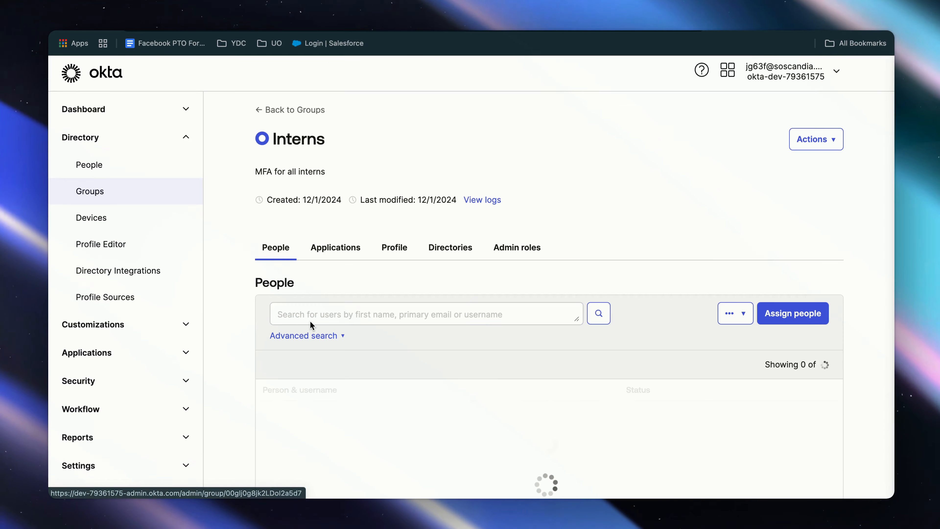
scroll(783, 409, down, 3)
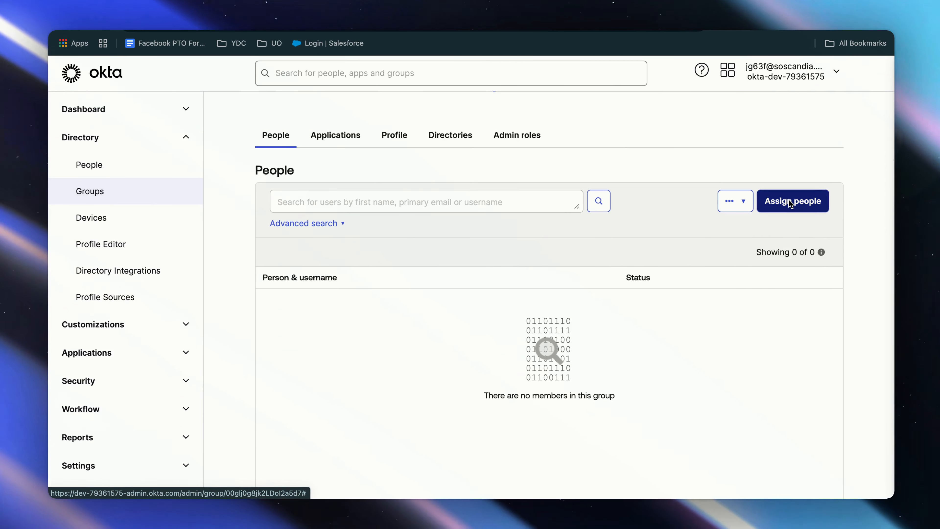
click(792, 201)
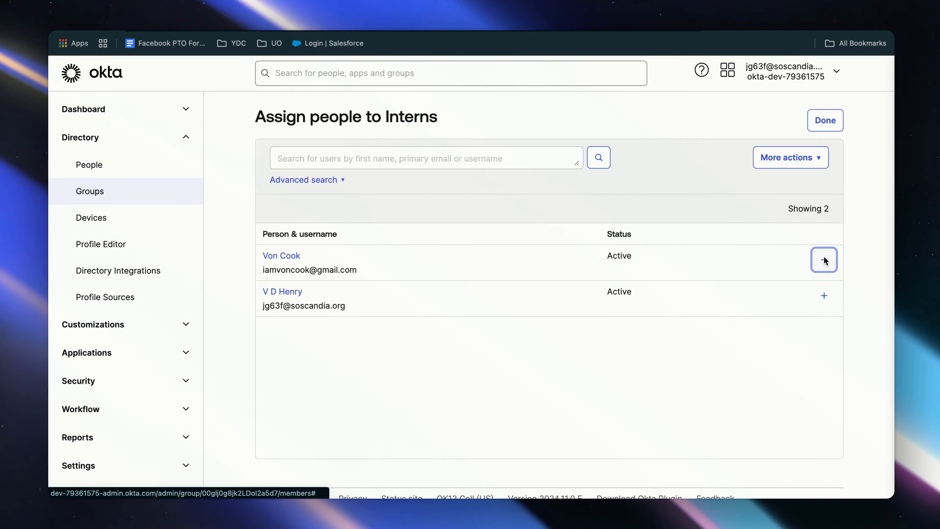
click(823, 259)
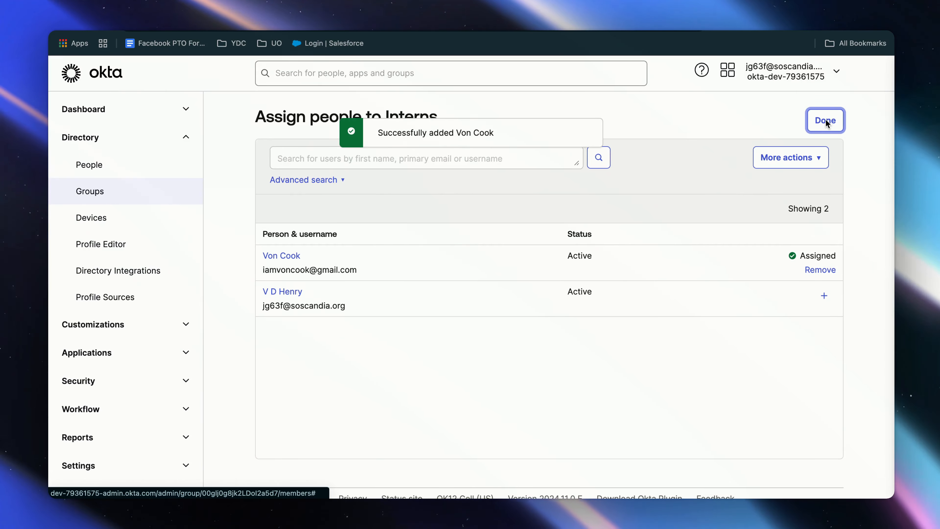
click(825, 120)
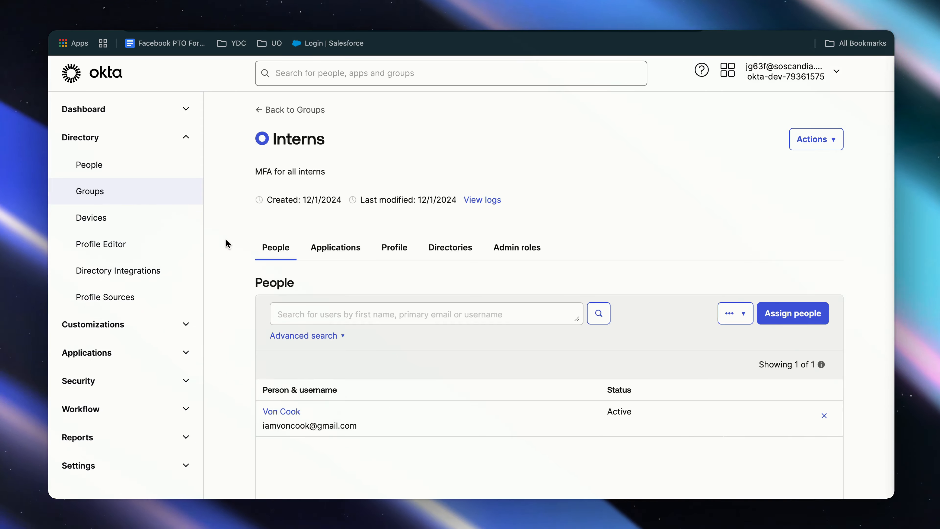
- Go to Security > Authenticators, Enrollment tab, and start a new enrollment policy
click(185, 350)
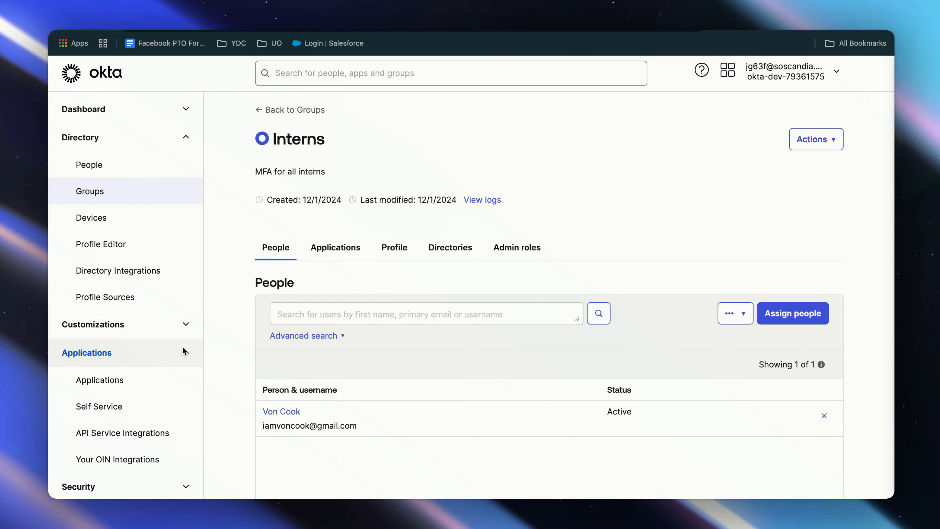
click(185, 351)
click(187, 387)
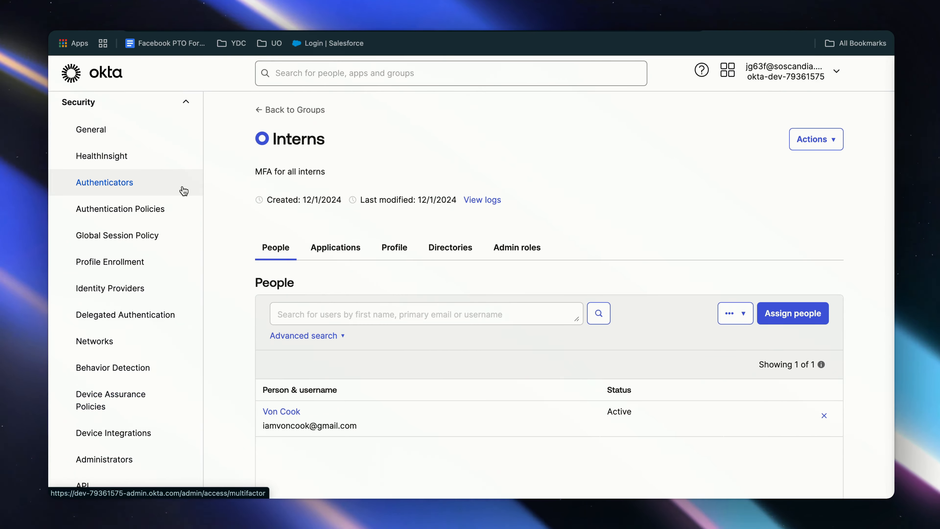
click(184, 188)
click(347, 174)
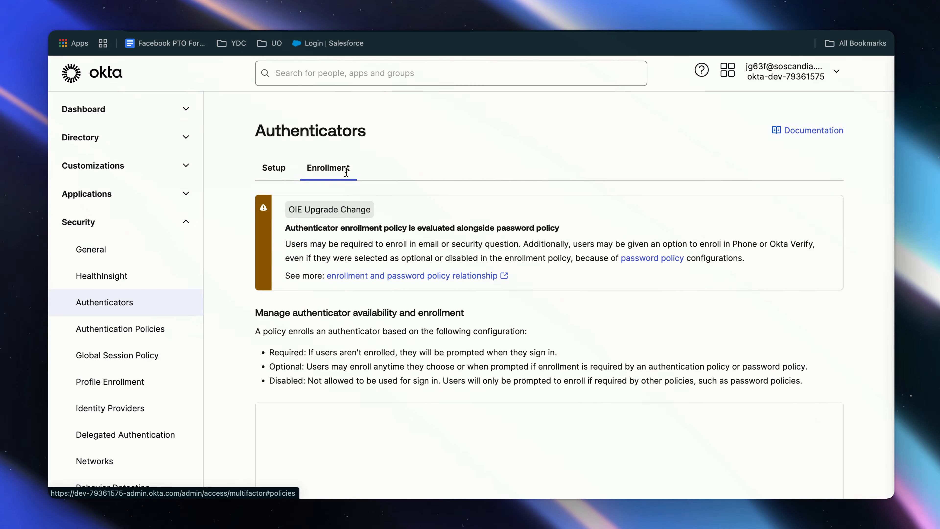
scroll(335, 343, down, 3)
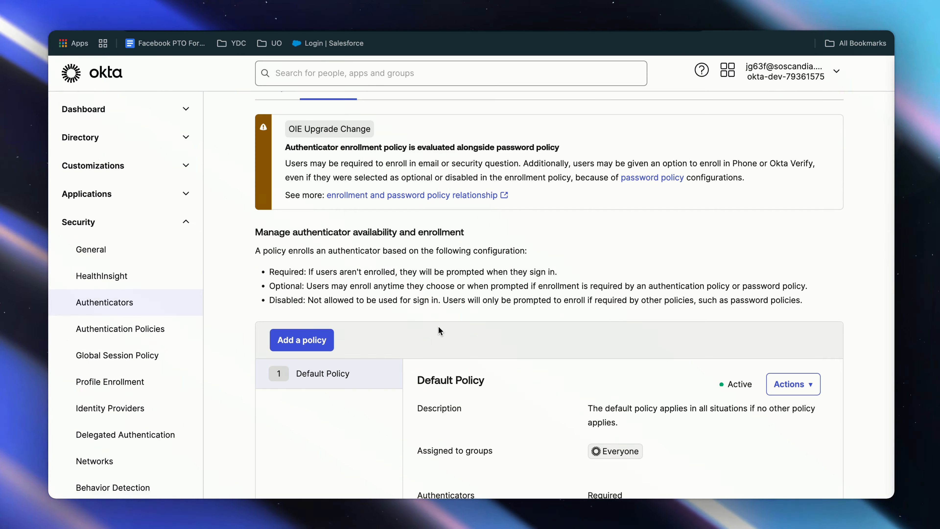
scroll(438, 327, up, 2)
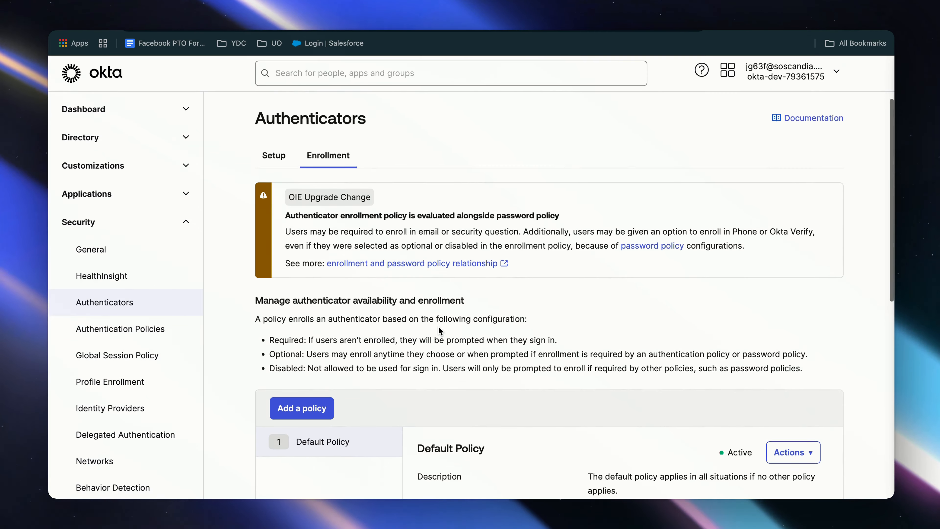
scroll(438, 326, down, 4)
click(302, 272)
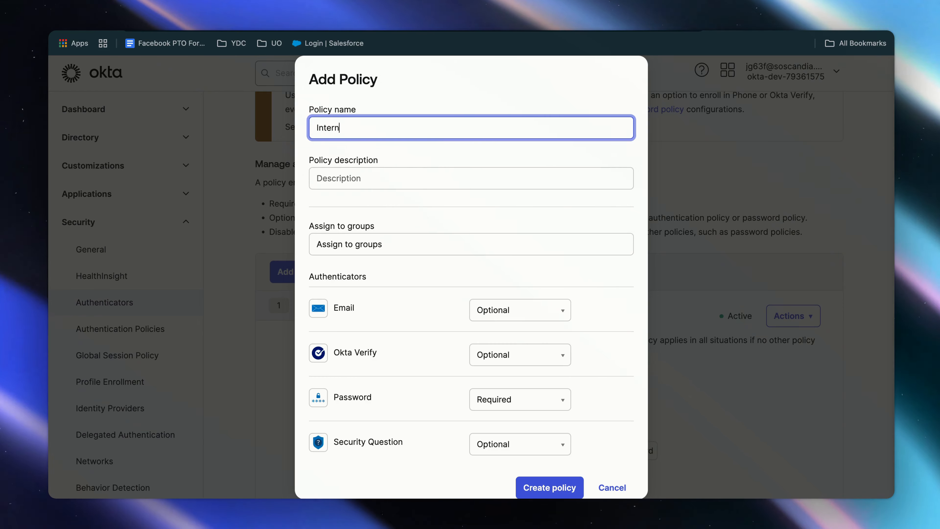
- Name the enrollment policy 'Intern Policy', describe it 'MFA for all interns', and assign it to Interns
text(Intern Po)
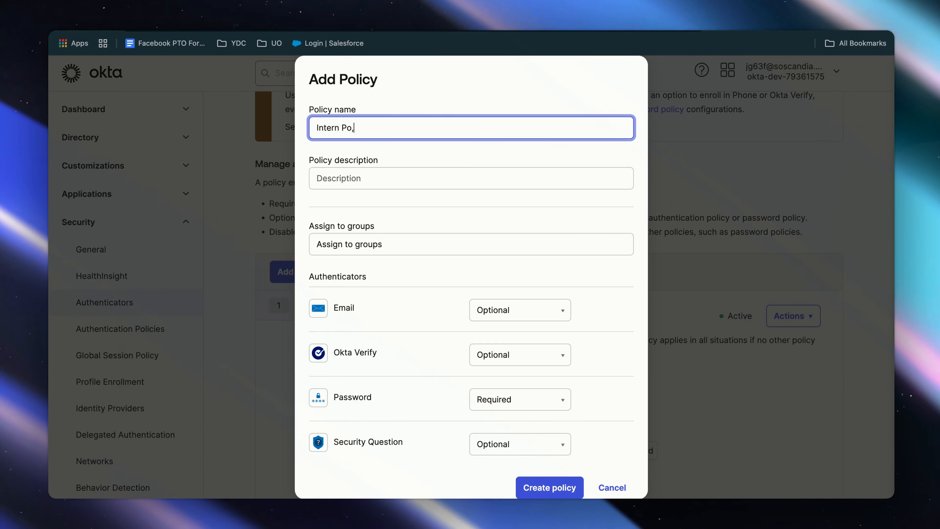
text(licy)
click(413, 179)
text(M)
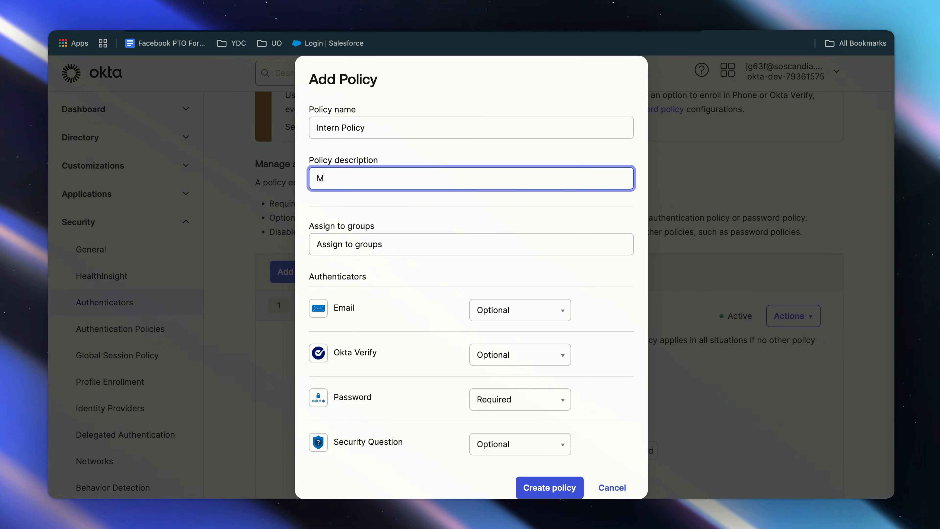
text(FA for all interns)
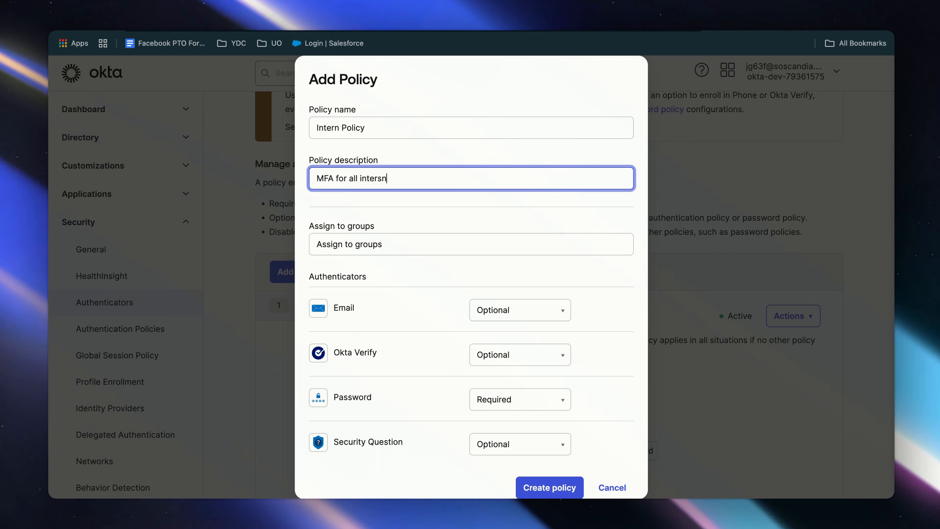
click(391, 243)
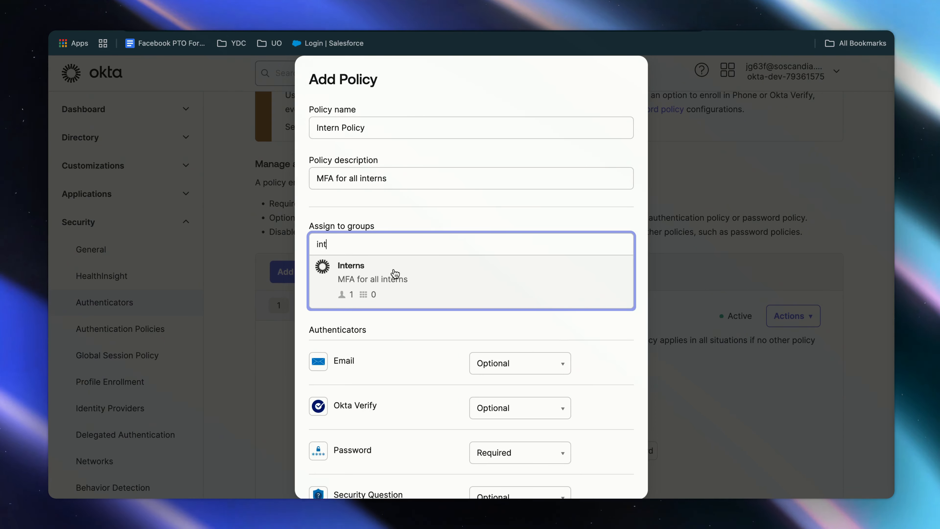
click(394, 273)
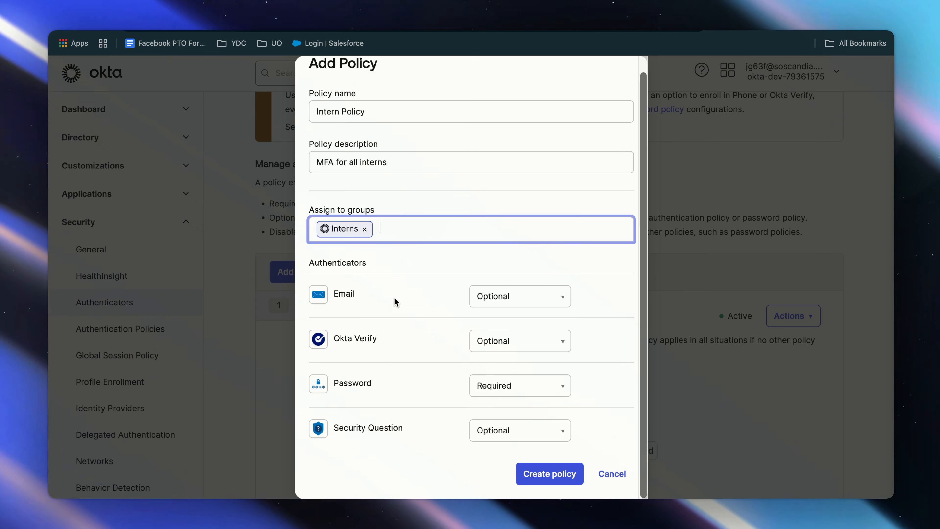
- Disable Email and Security Question, require Okta Verify, create the policy and its 'Intern Rule'
click(498, 296)
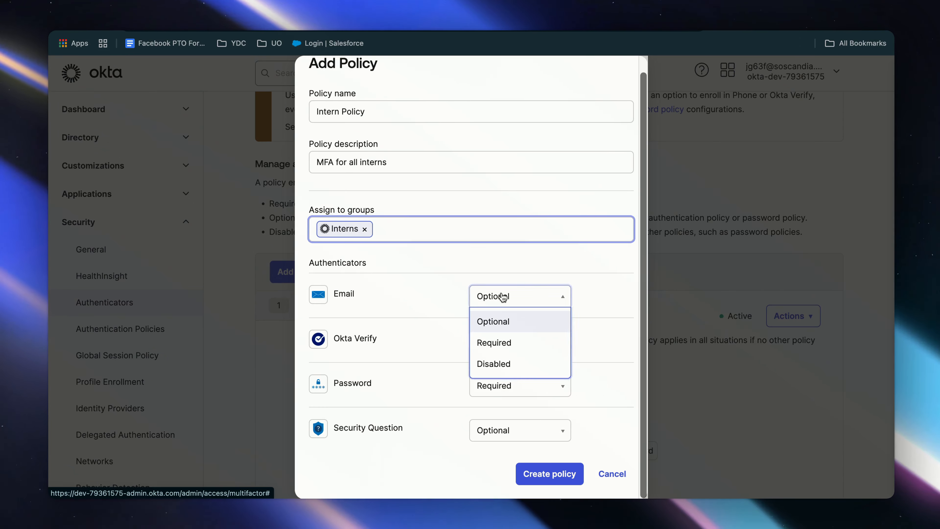
click(511, 361)
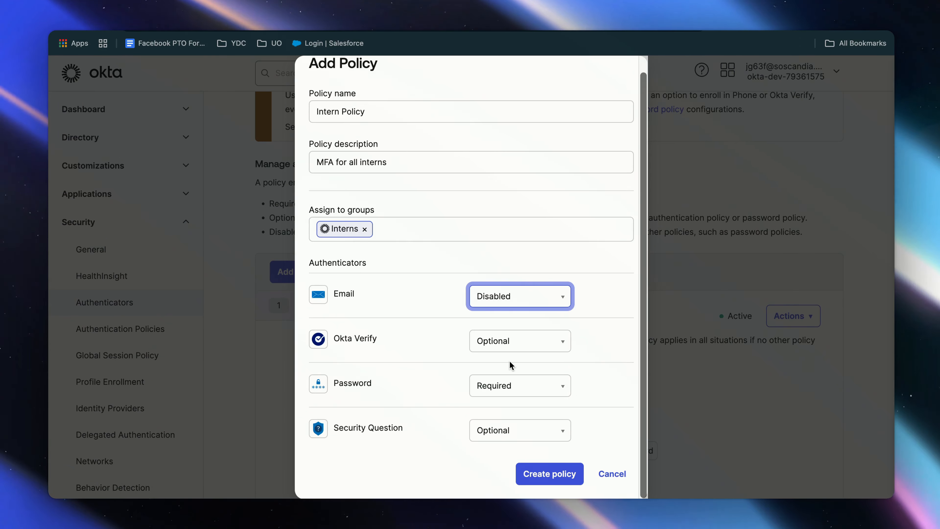
click(500, 338)
click(510, 388)
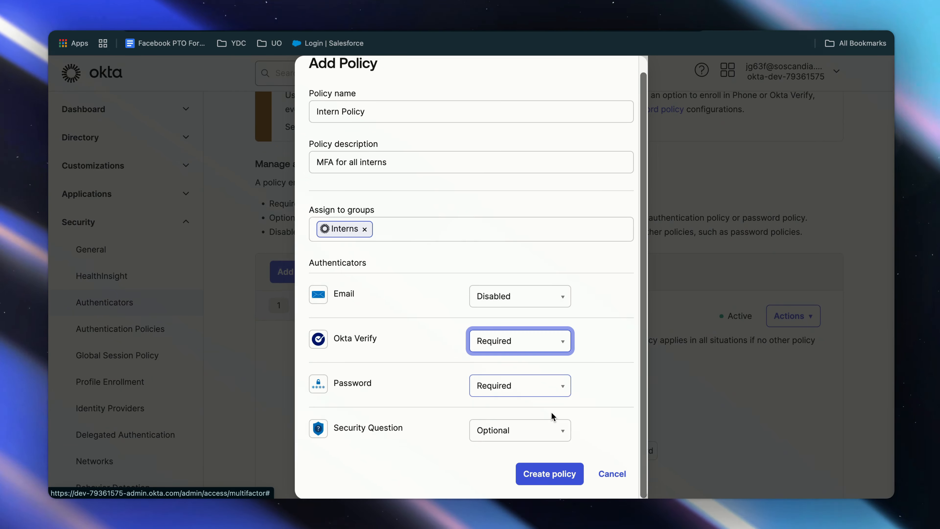
click(528, 431)
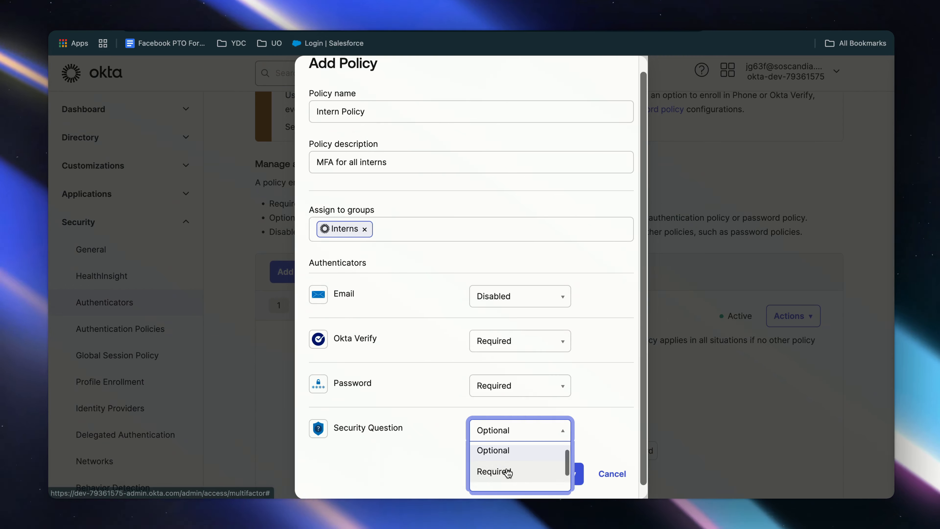
scroll(504, 474, down, 1)
click(503, 477)
click(607, 404)
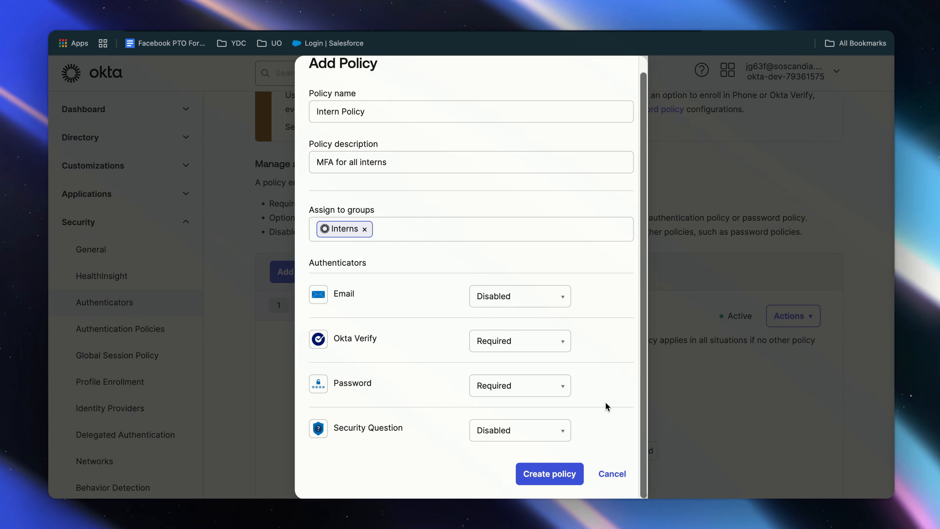
click(556, 470)
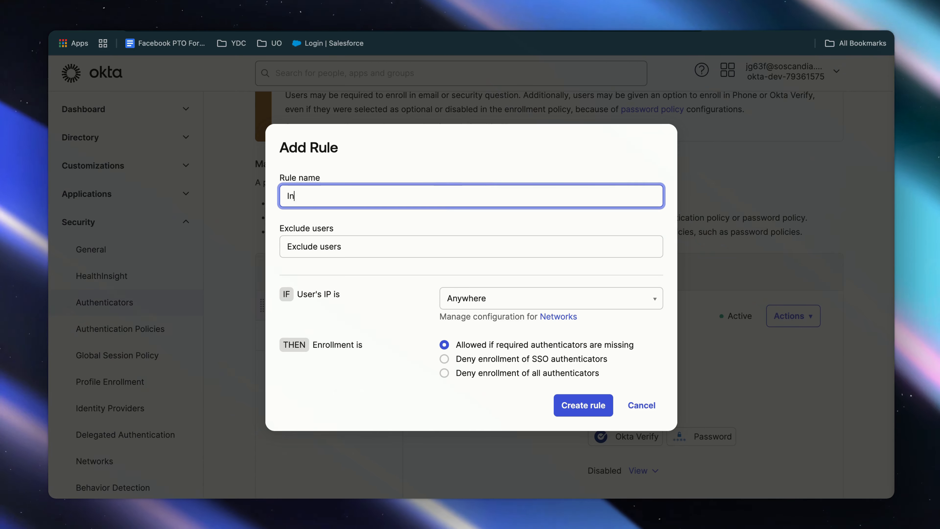
text(Intern Rule)
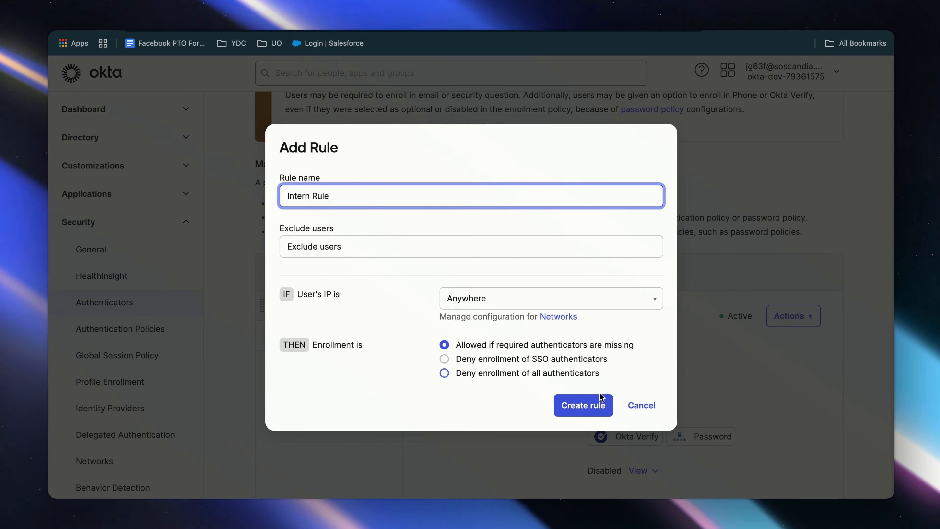
click(590, 412)
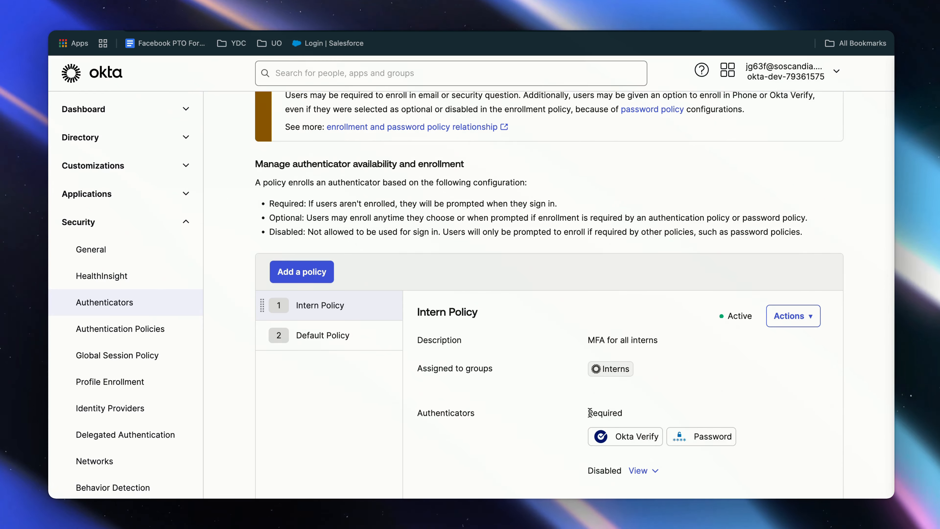
- Scroll through the Intern Policy to check its Intern Rule, then go to Global Session Policy
scroll(569, 414, down, 3)
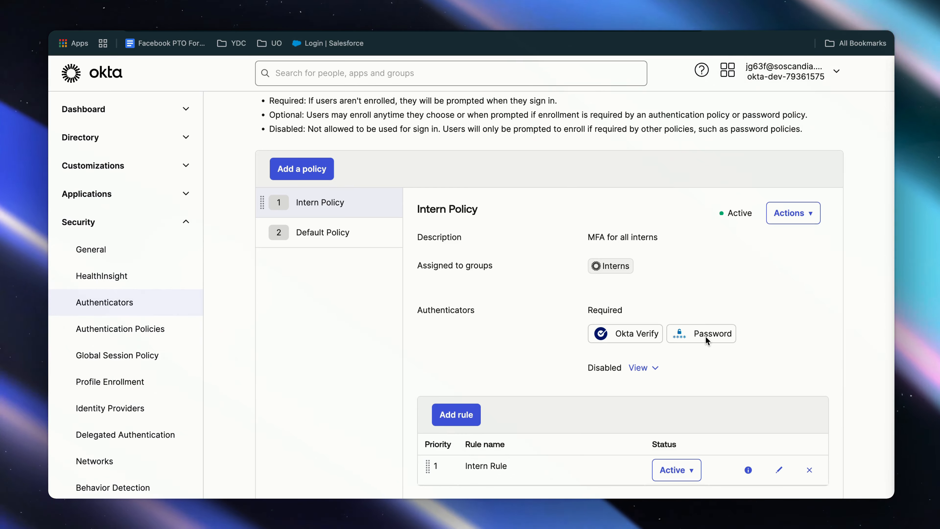
scroll(706, 336, down, 3)
scroll(705, 337, up, 4)
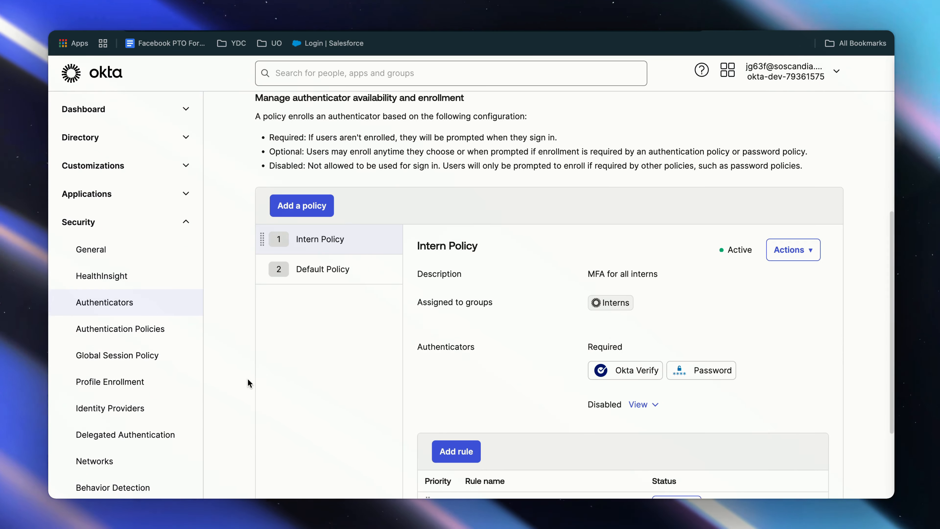
click(157, 351)
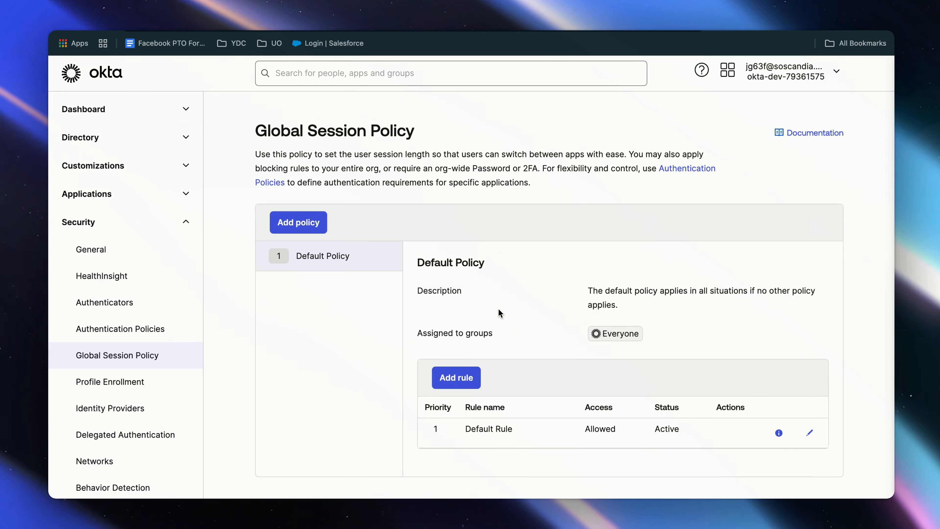
- Add global session policy 'Intern Policy', described 'MFA for all interns', for the Interns group
click(304, 219)
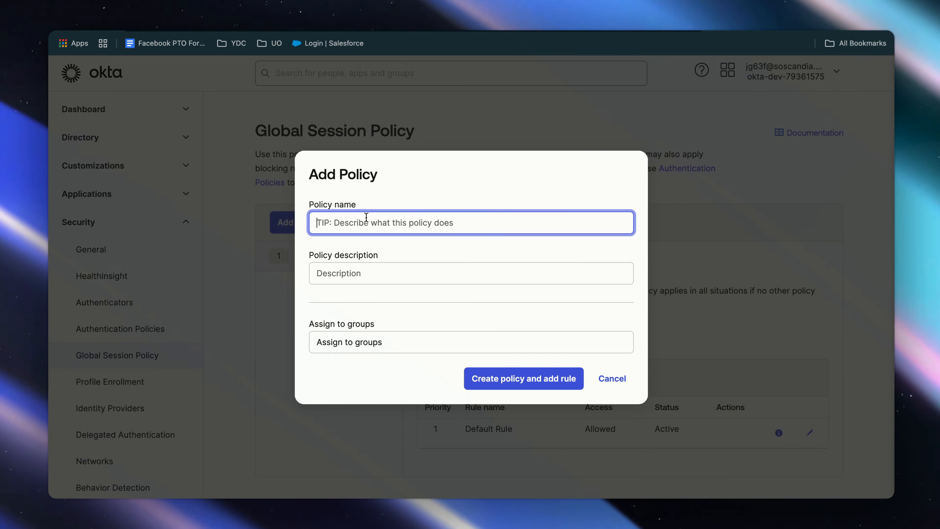
text(M)
key(BackSpace)
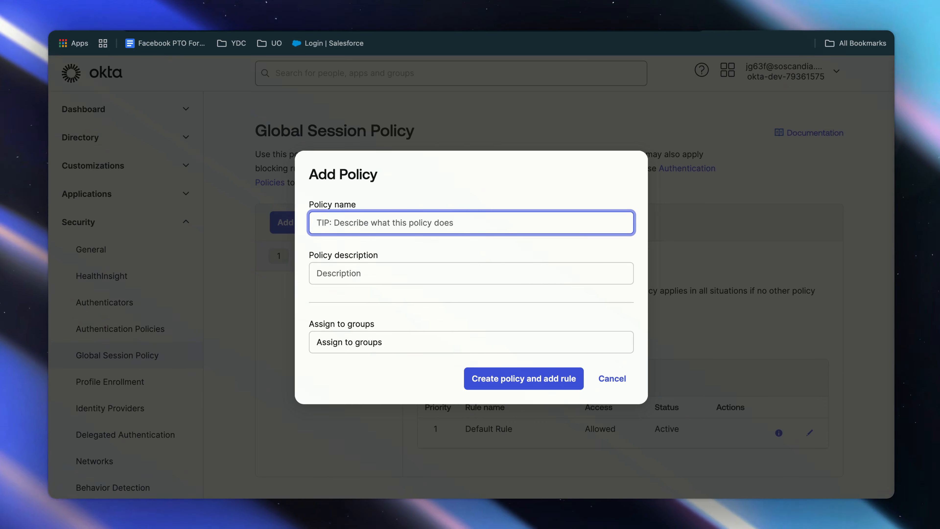
text(Intern Po)
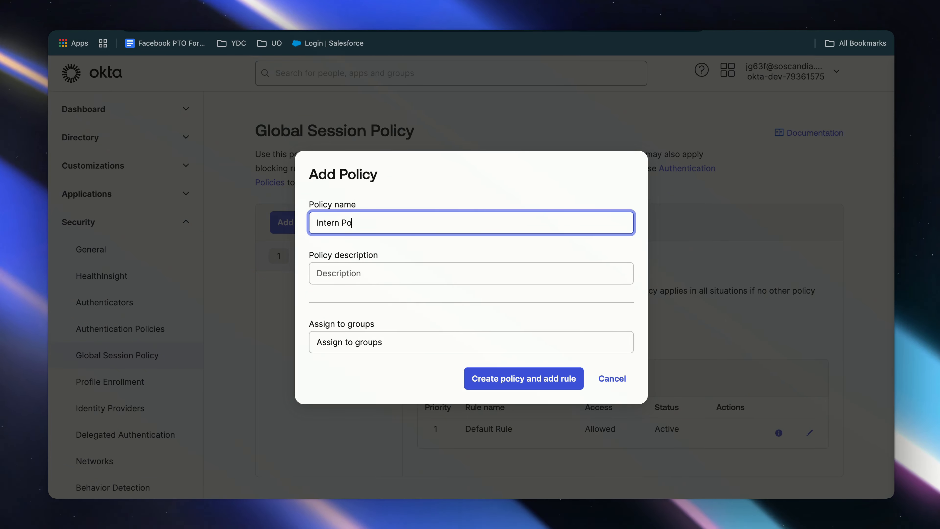
text(licy)
click(368, 266)
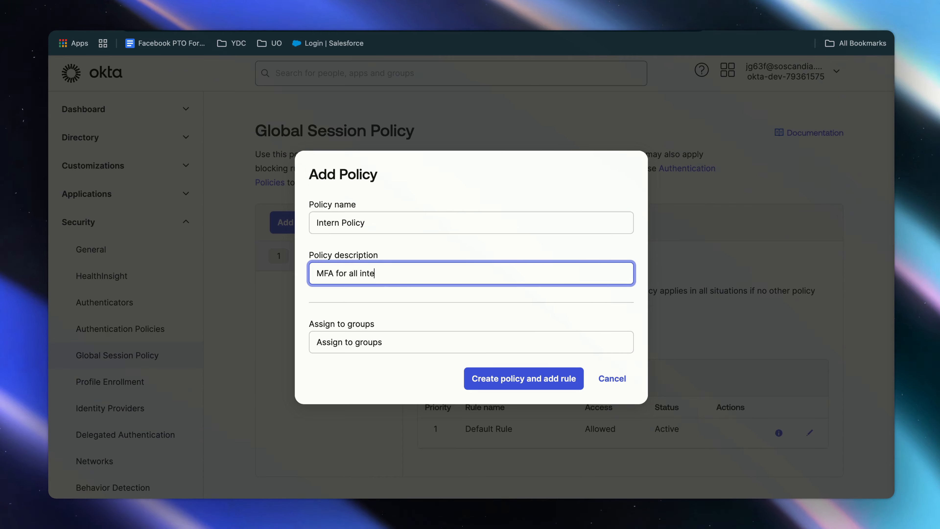
click(383, 336)
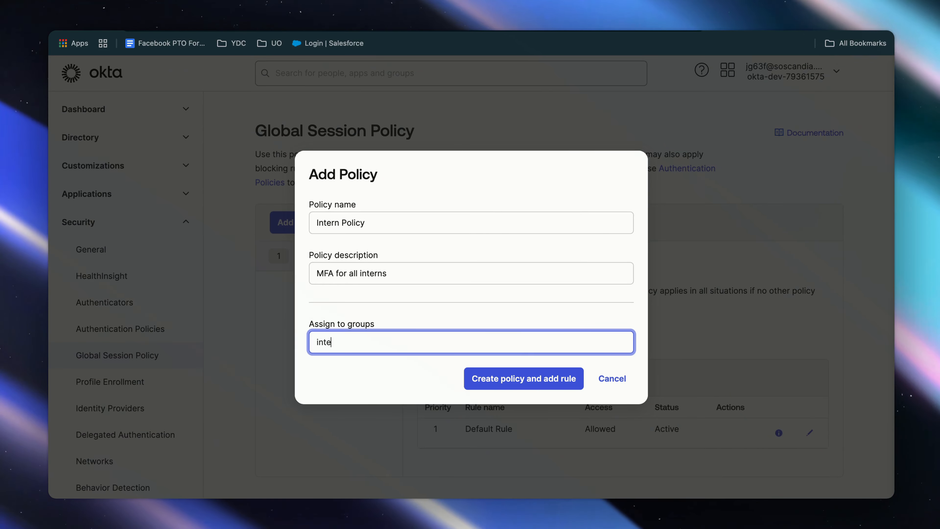
click(400, 361)
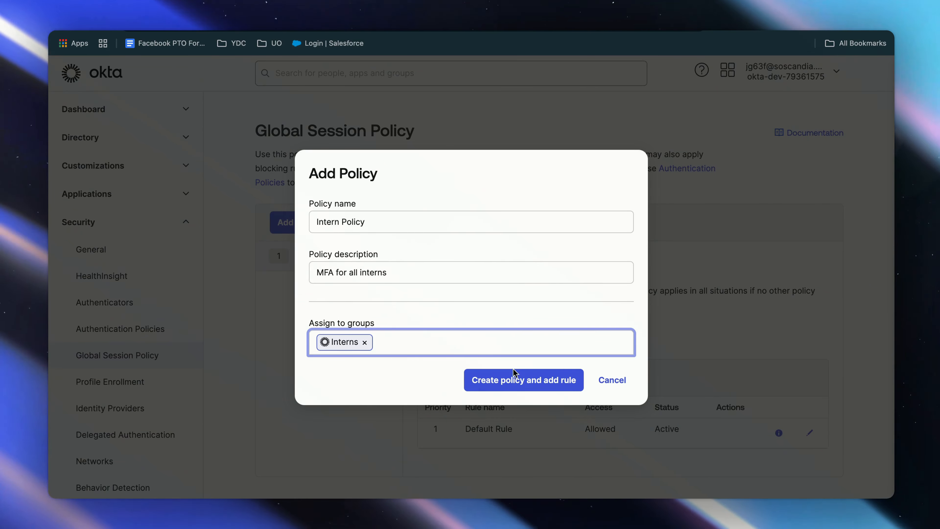
click(516, 382)
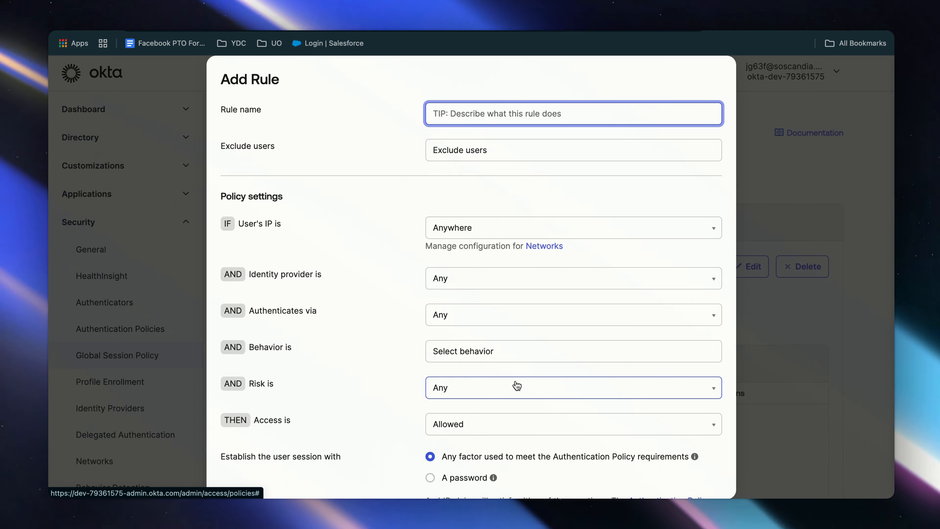
- Create 'Intern Rule' requiring a password plus MFA, prompting at every sign-in
text(Intern Rule)
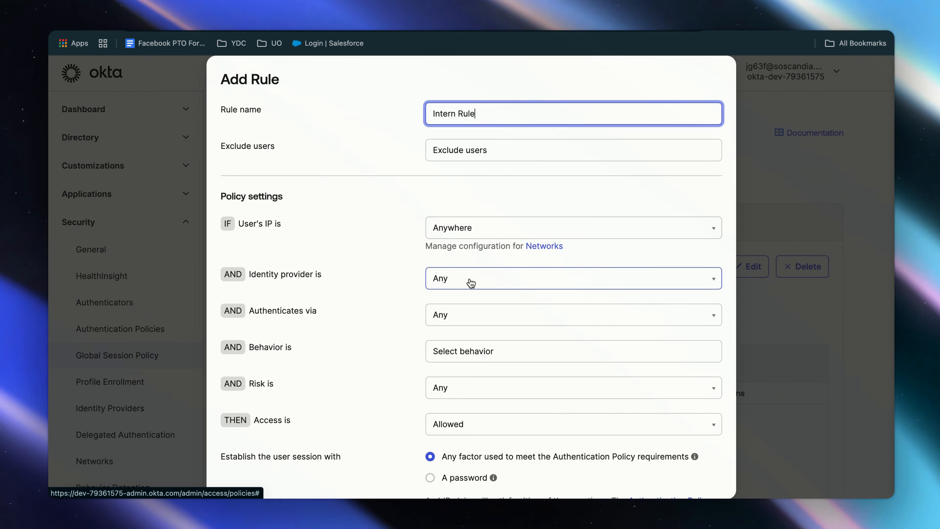
scroll(470, 280, down, 5)
scroll(378, 280, down, 5)
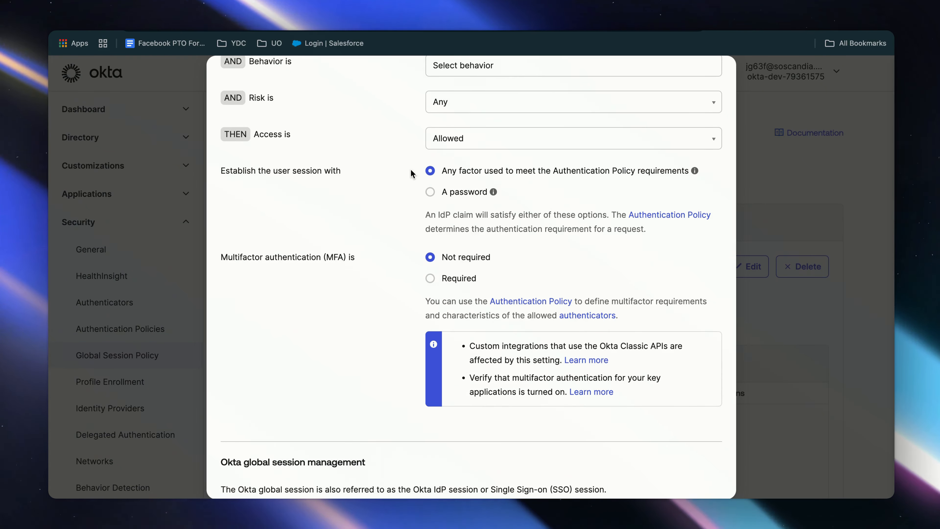
click(430, 191)
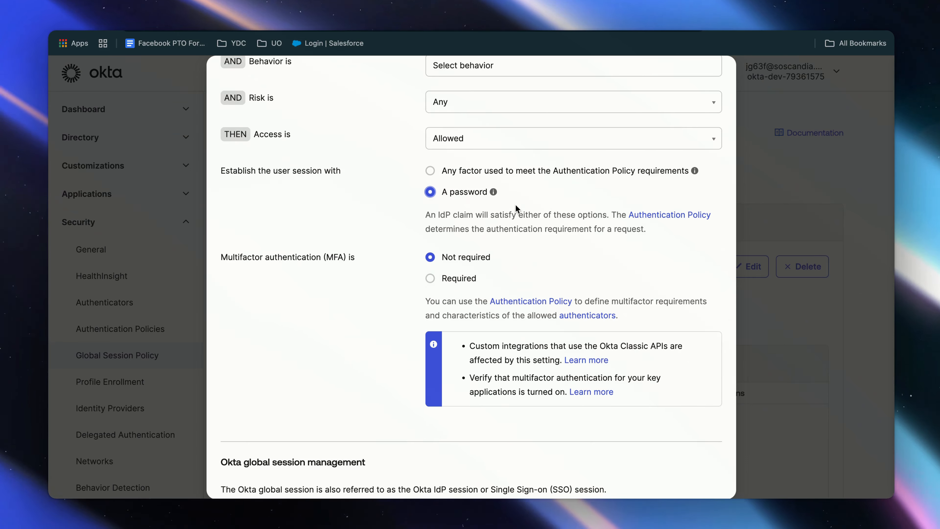
click(430, 278)
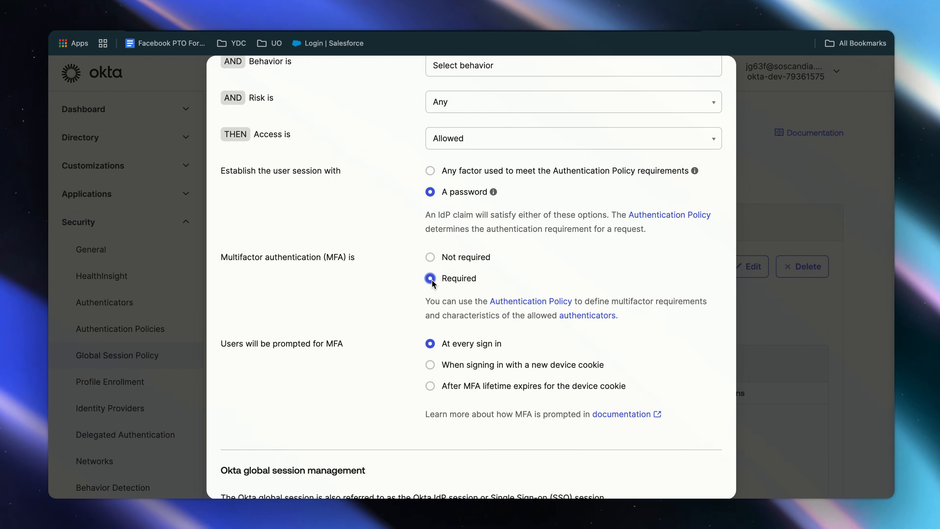
scroll(480, 281, down, 3)
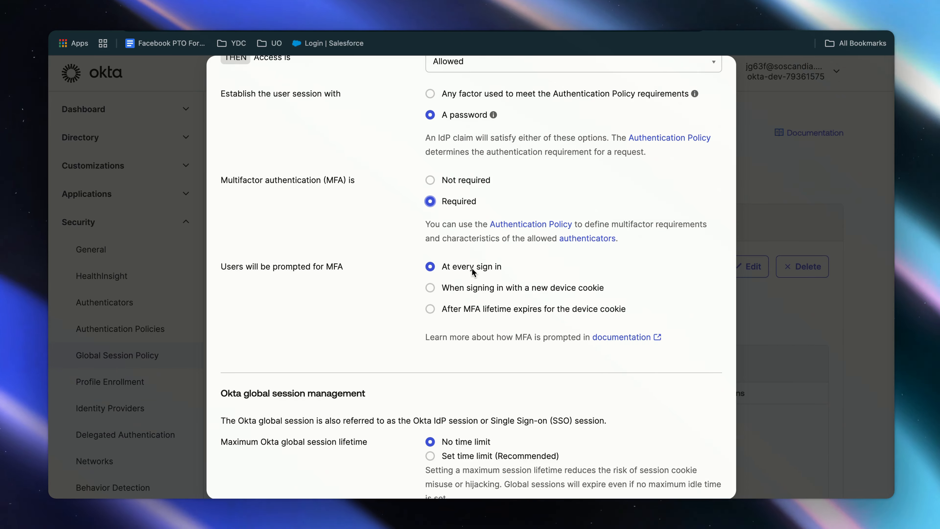
scroll(471, 268, down, 6)
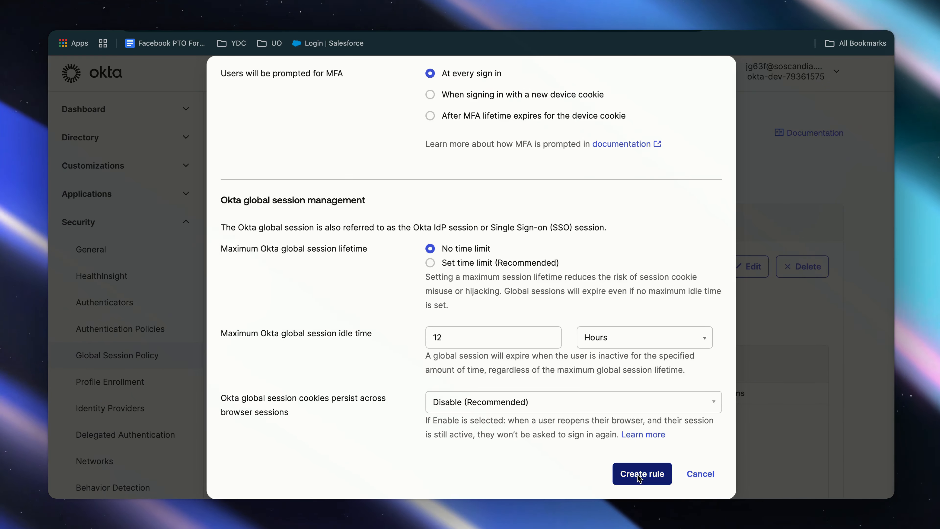
click(639, 475)
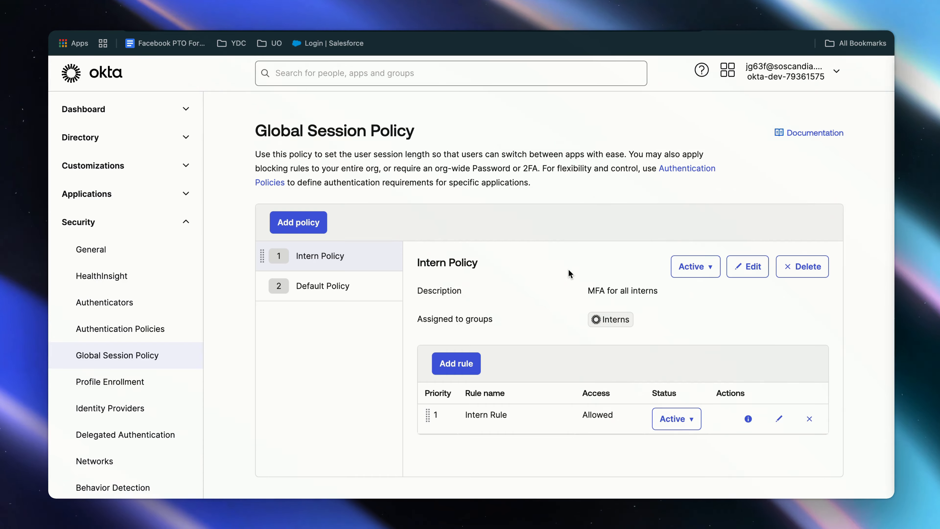
- Sign out of the admin console and sign in with the intern's username and password
click(837, 71)
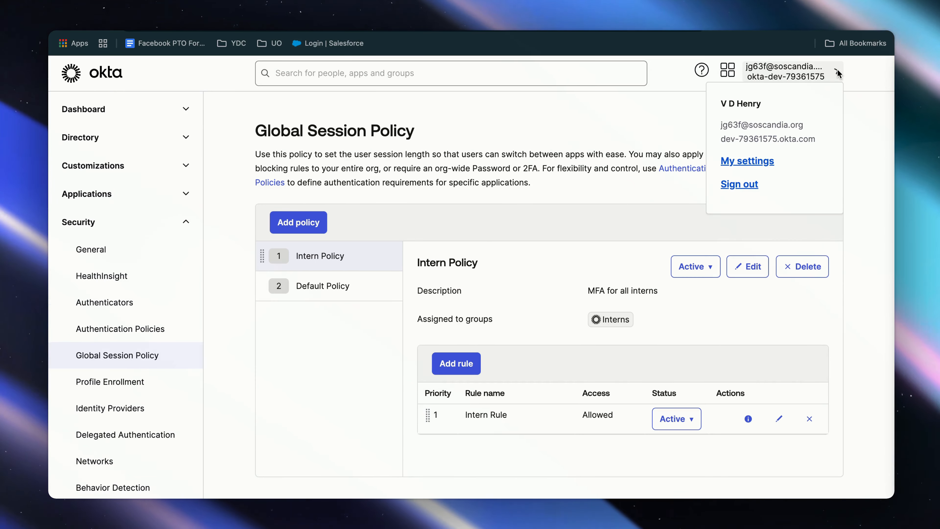
click(739, 185)
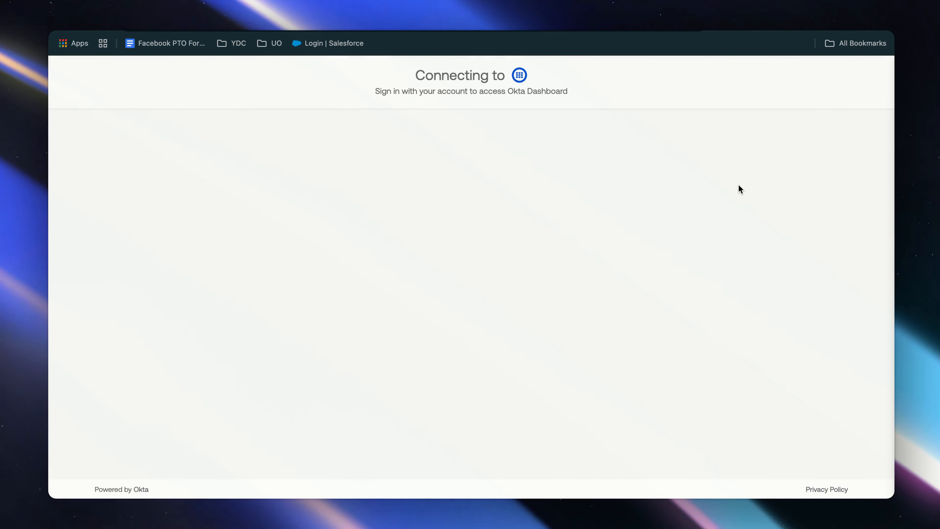
triple_click(472, 303)
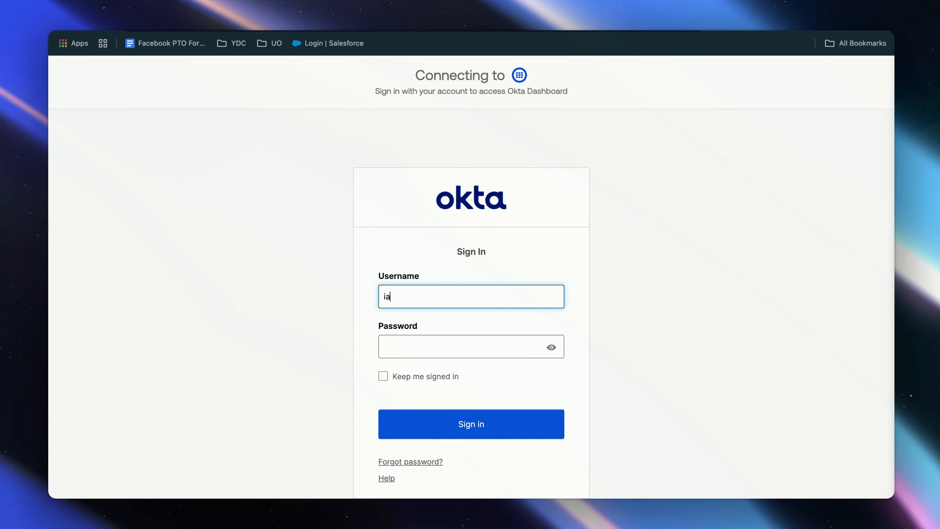
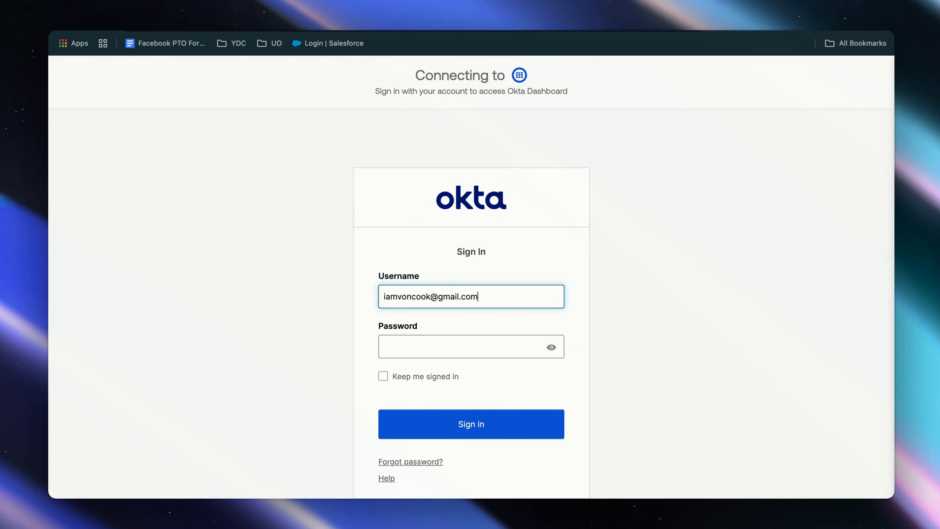
key(Tab)
text(•••••••)
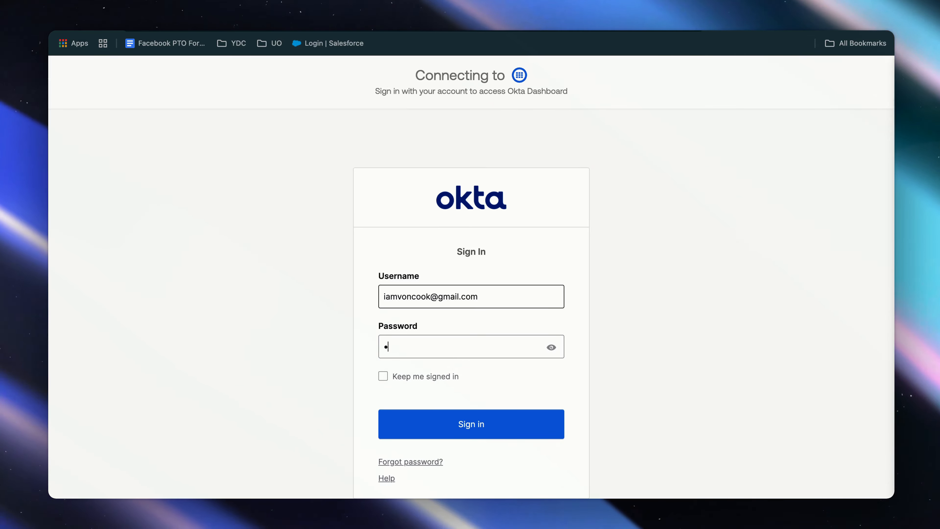
key(Return)
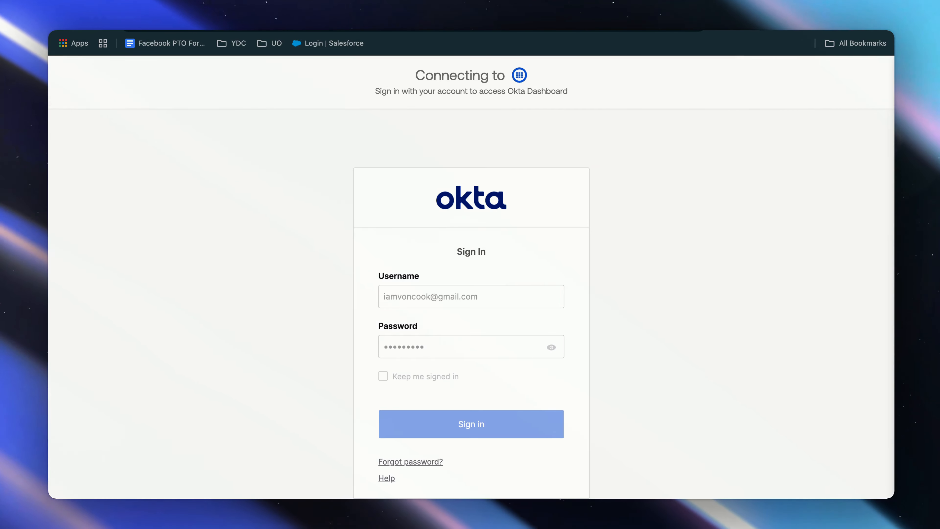
scroll(471, 276, down, 1)
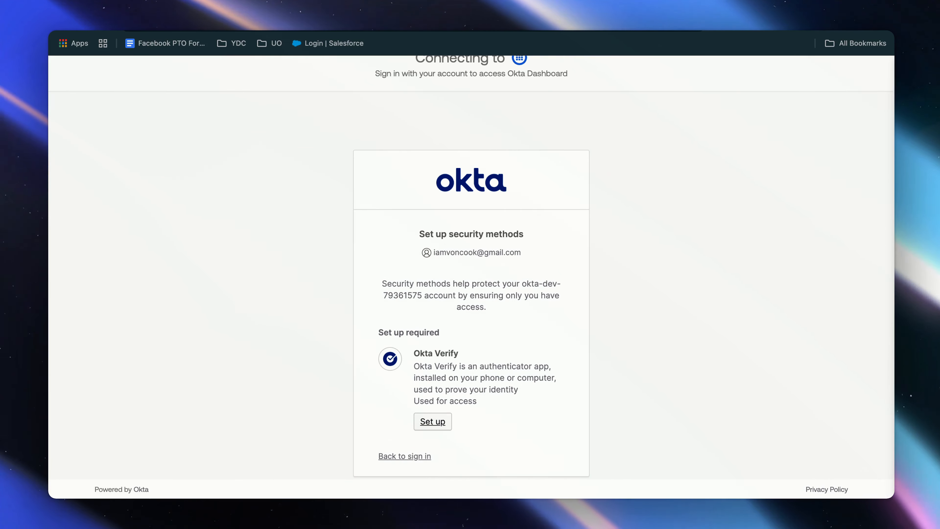
- Set up Okta Verify for the intern by scanning the QR code, then continue to My Apps
click(430, 421)
scroll(430, 421, down, 3)
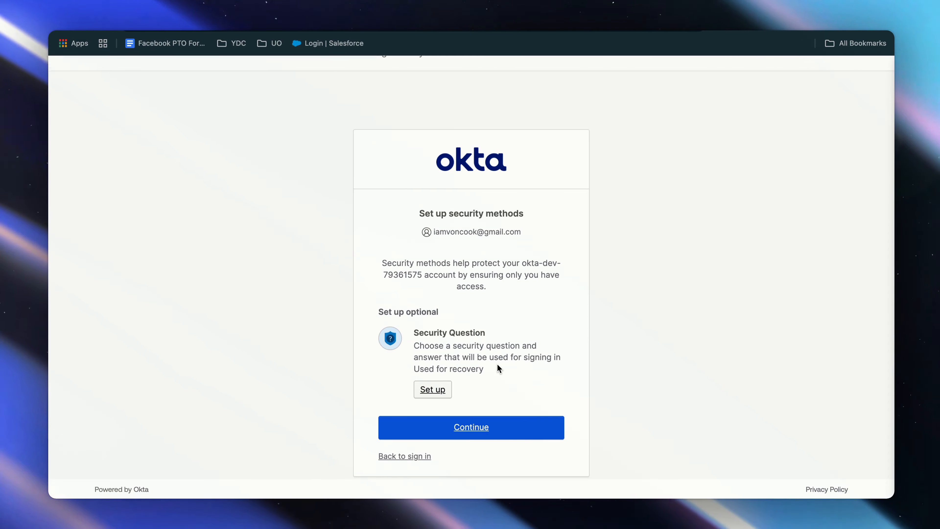
click(461, 425)
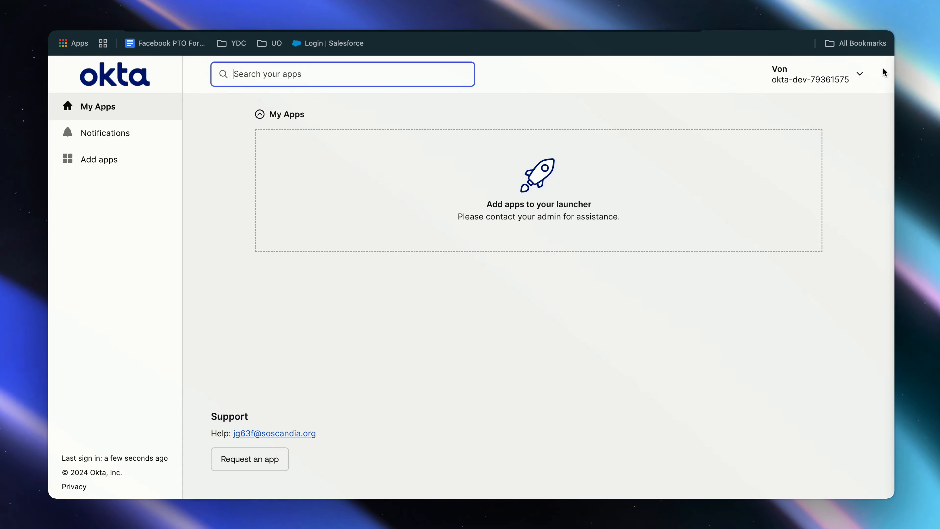
- Sign the intern out and back in with the password, then submit the Okta Verify code
click(861, 71)
click(781, 204)
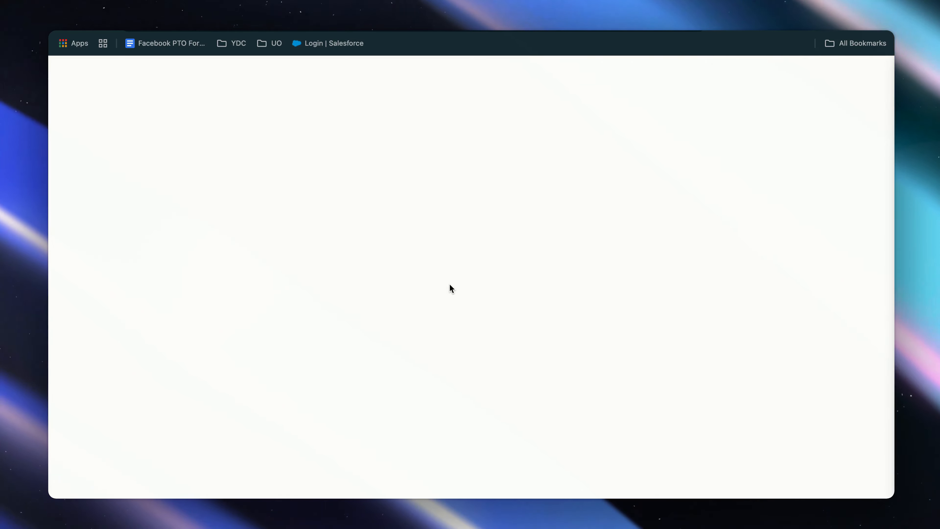
click(444, 337)
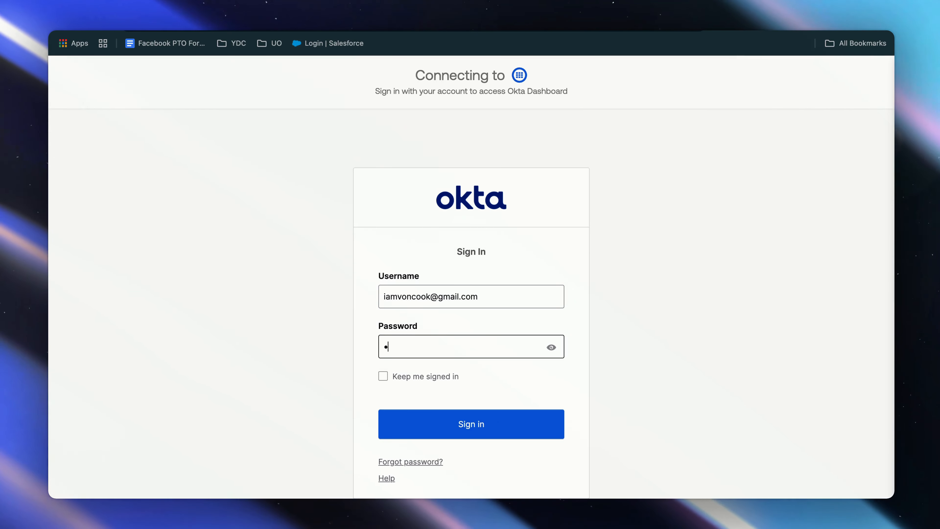
key(Return)
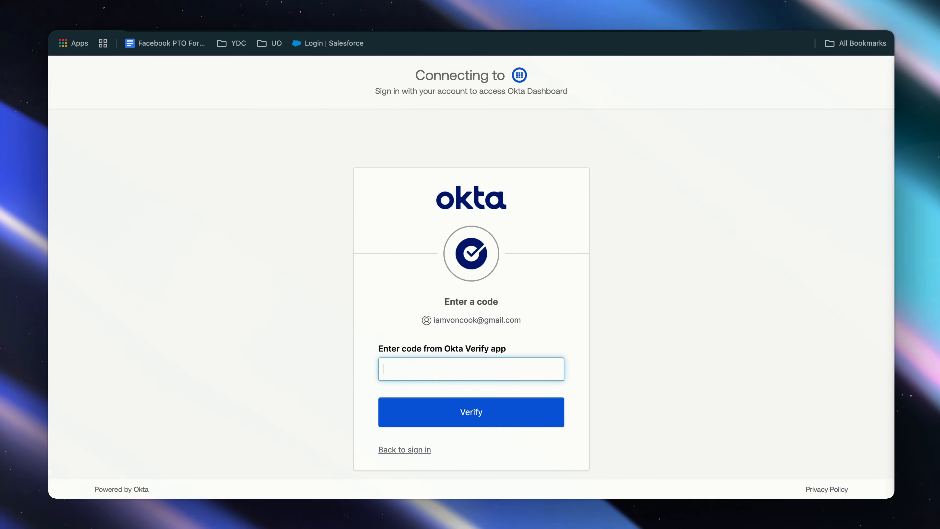
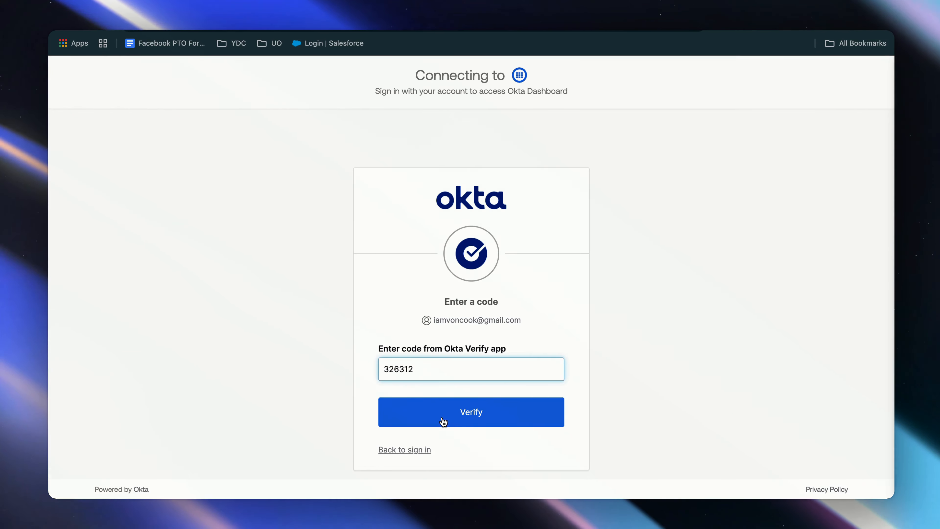
click(468, 407)
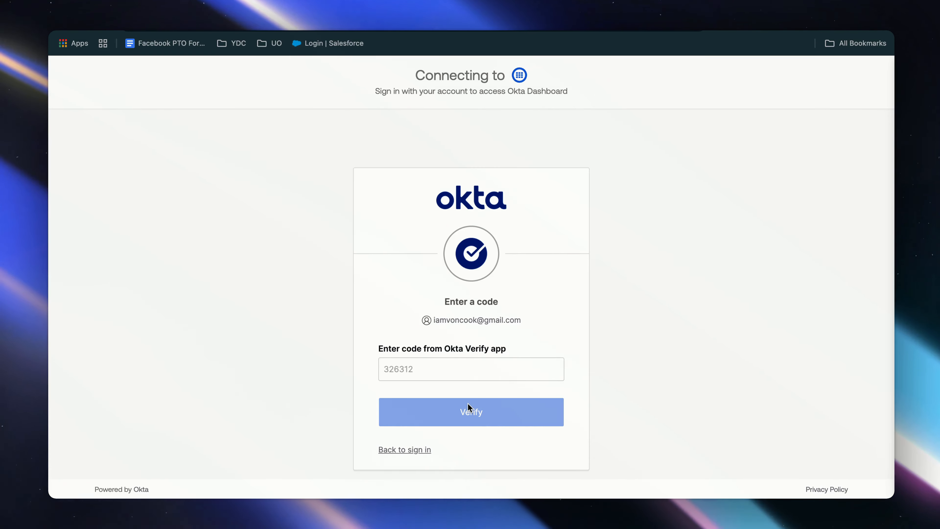